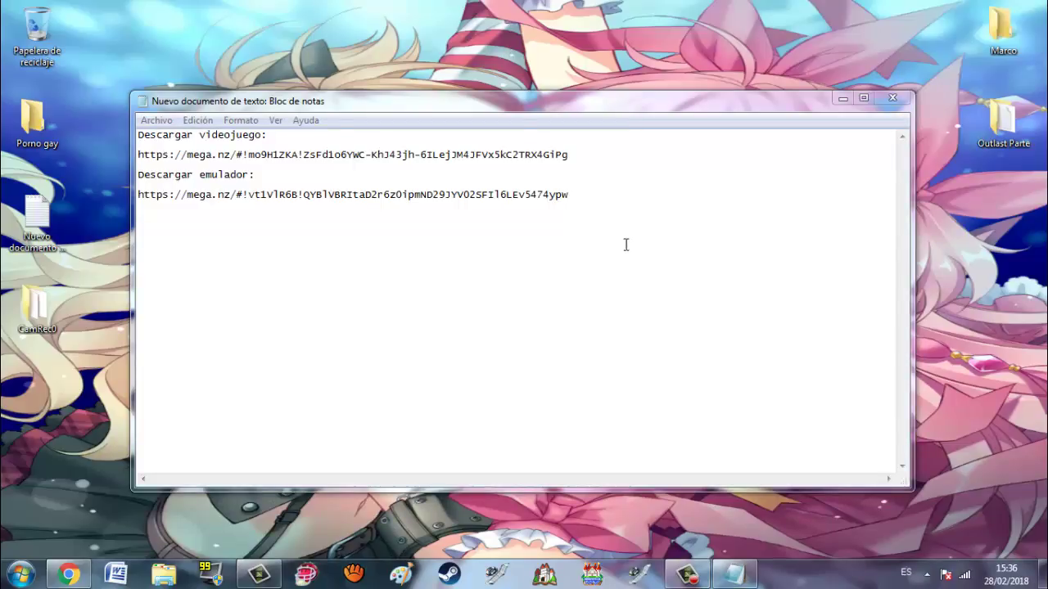
Step: Select the mega.nz link under 'Descargar emulador:' in the Notepad notes
{"action": "left_click_drag", "start_coordinate": [592, 202], "coordinate": [140, 206]}
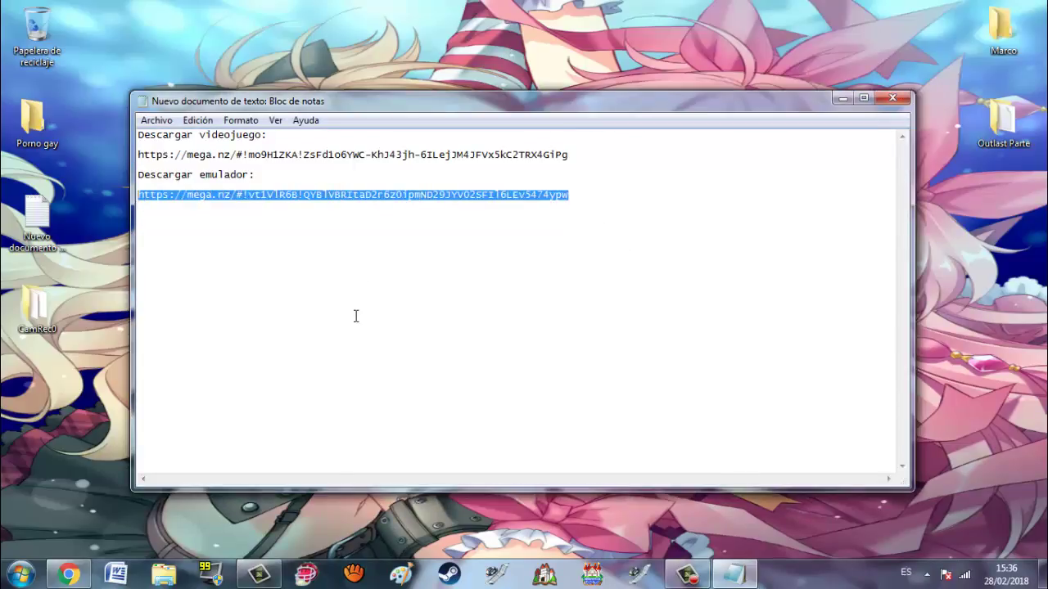
Step: Paste the emulator link into a new Chrome tab and start downloading Dolphin.rar (11.1 MB)
{"action": "left_click", "coordinate": [69, 575]}
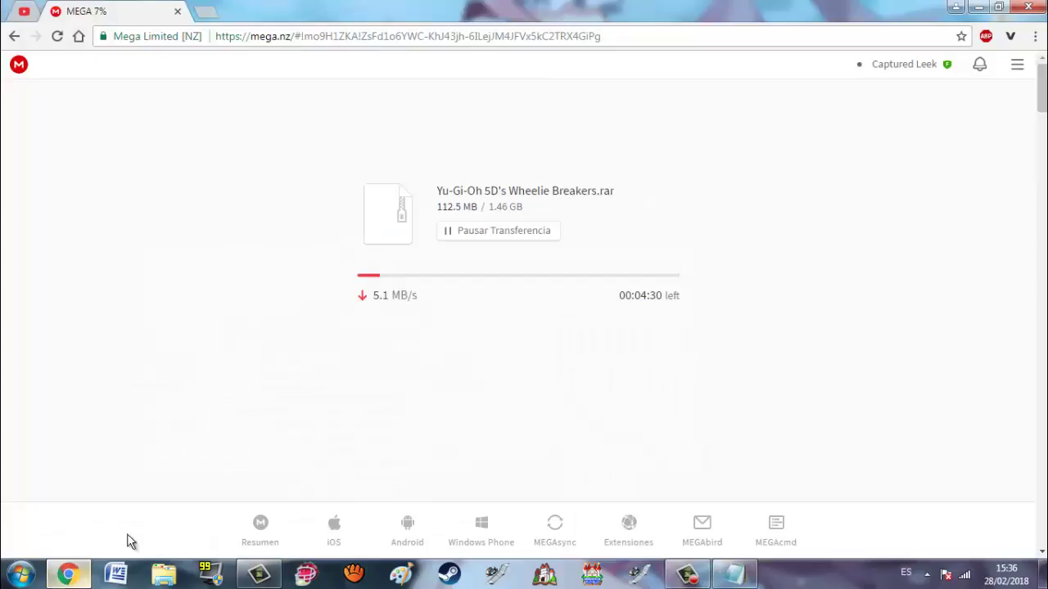
{"action": "left_click", "coordinate": [209, 11]}
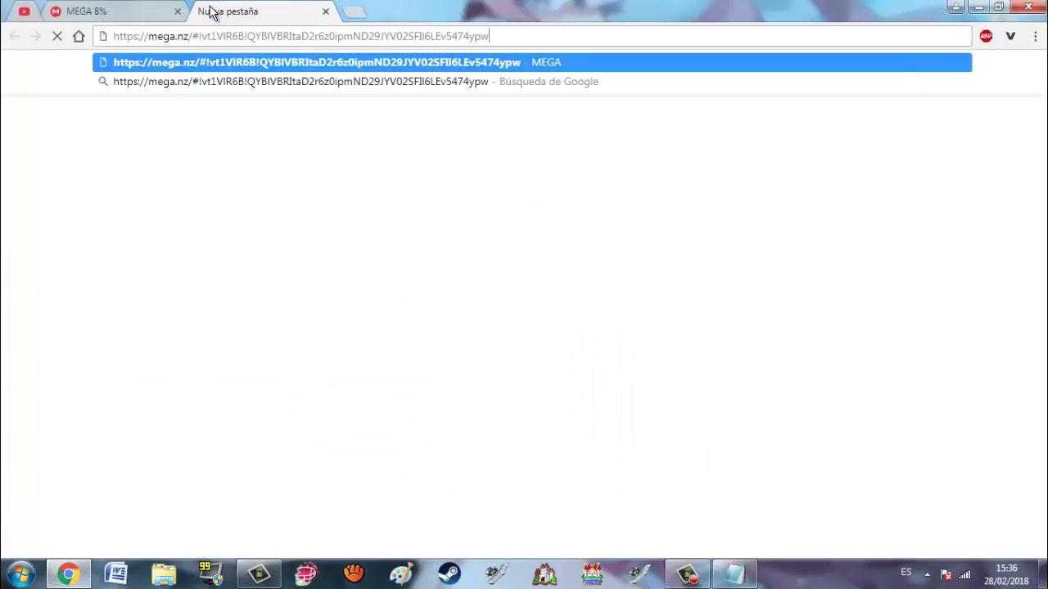
{"action": "key", "text": "Return"}
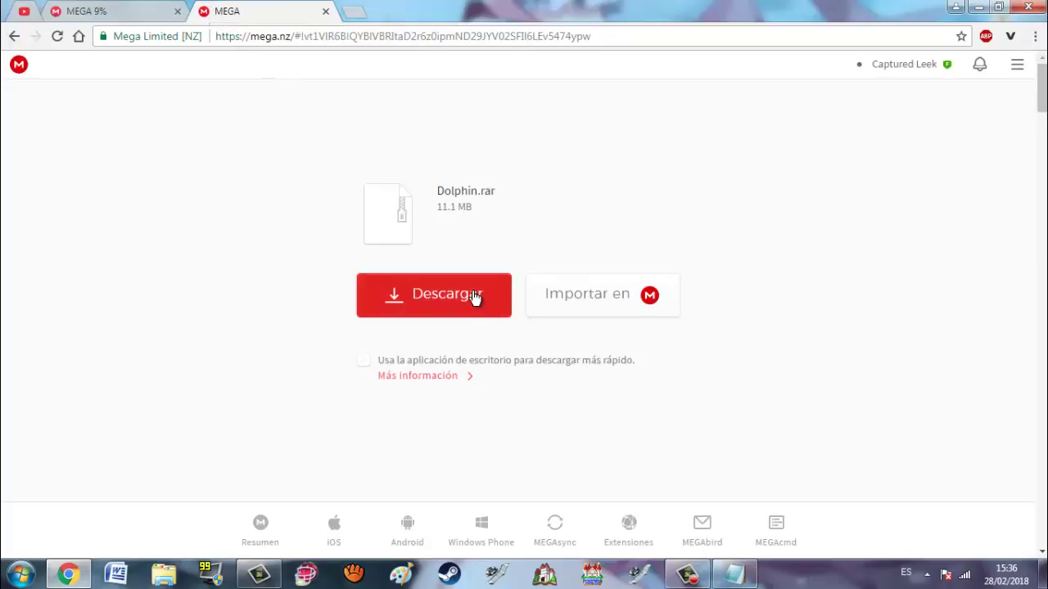
{"action": "left_click", "coordinate": [475, 297]}
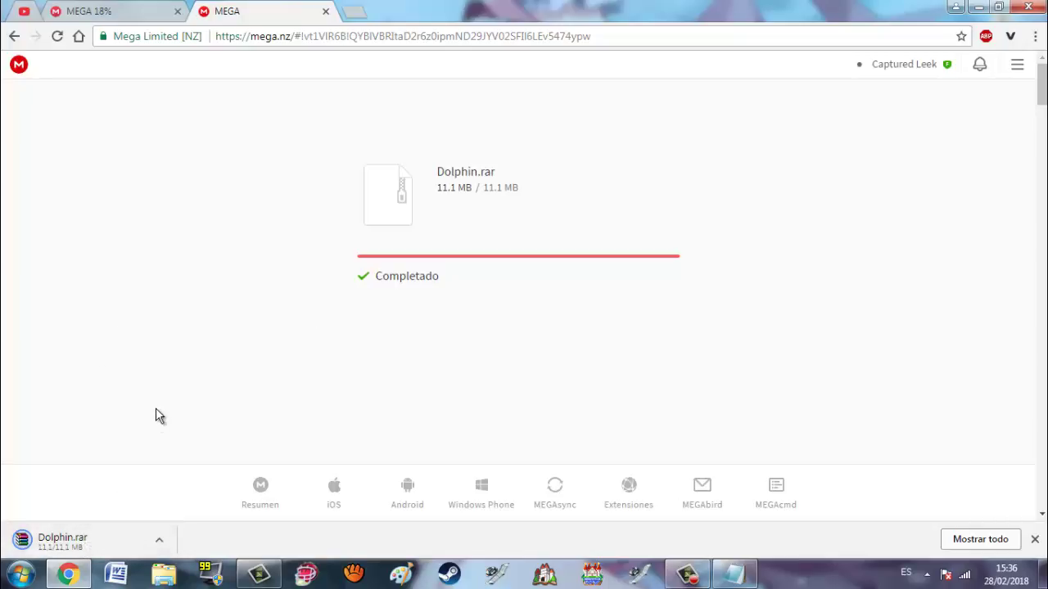
{"action": "right_click", "coordinate": [69, 538]}
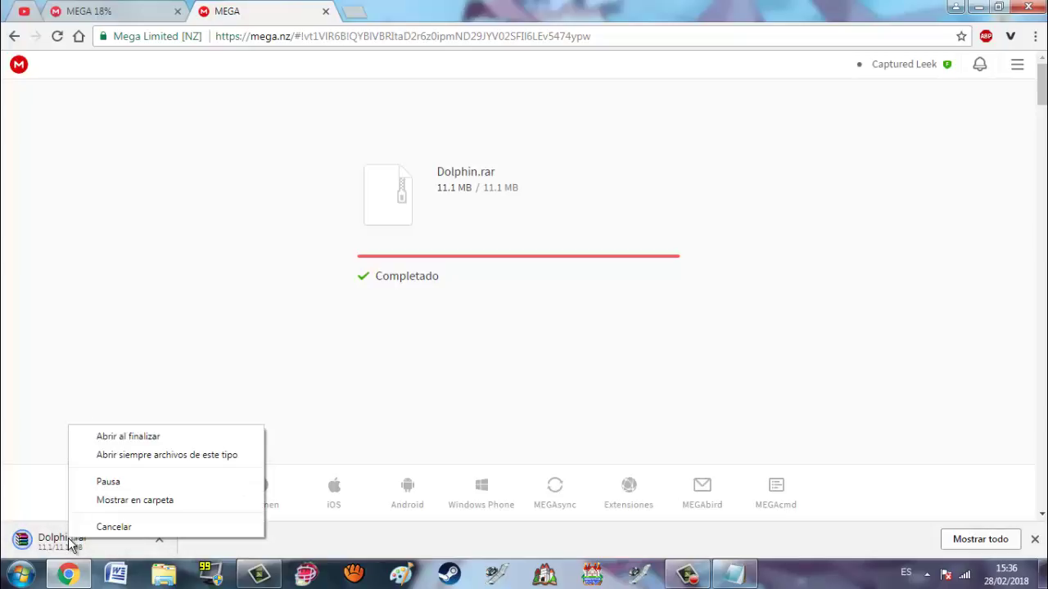
{"action": "left_click", "coordinate": [52, 388]}
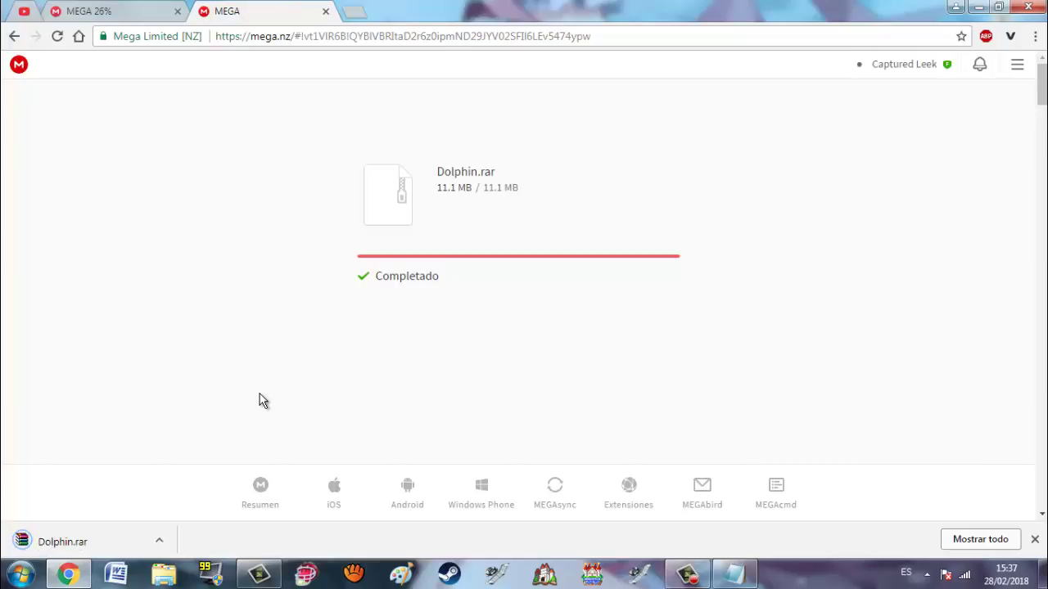
Step: Close the notes and permanently delete the notes text file, including from the Recycle Bin
{"action": "double_click", "coordinate": [838, 22]}
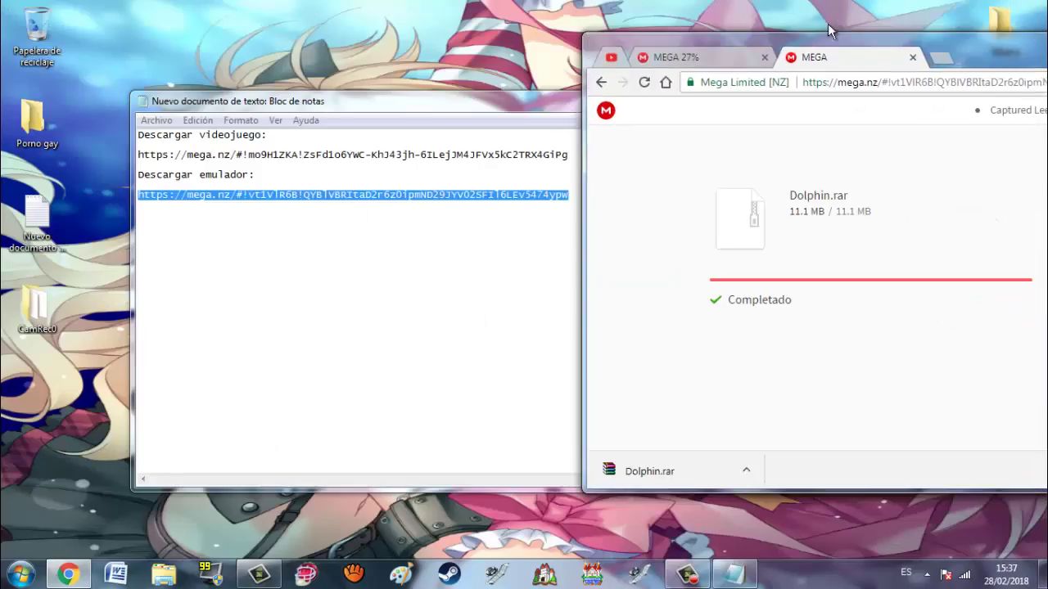
{"action": "left_click", "coordinate": [371, 263]}
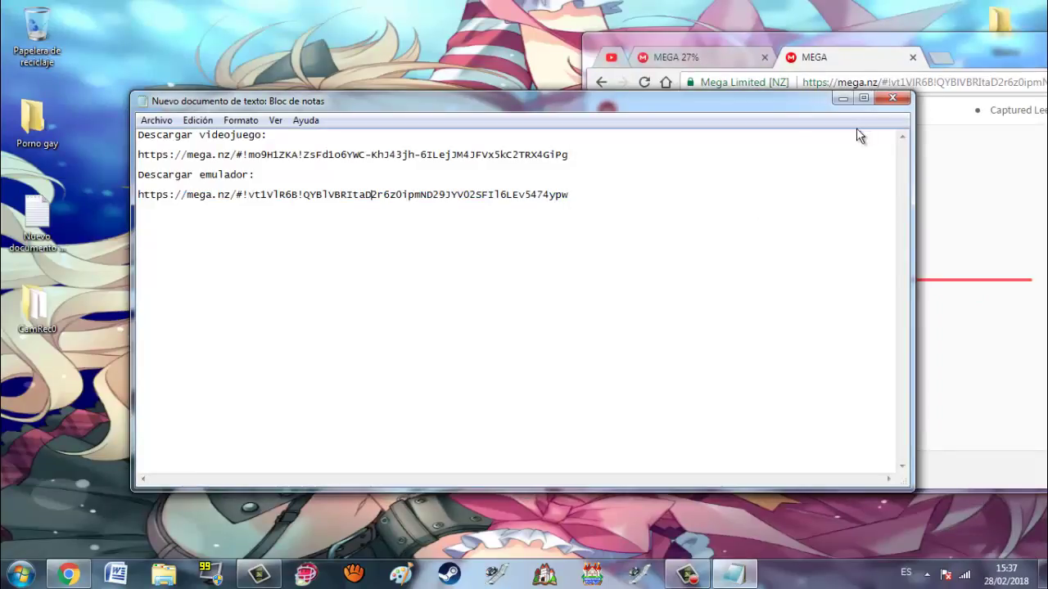
{"action": "left_click", "coordinate": [891, 100]}
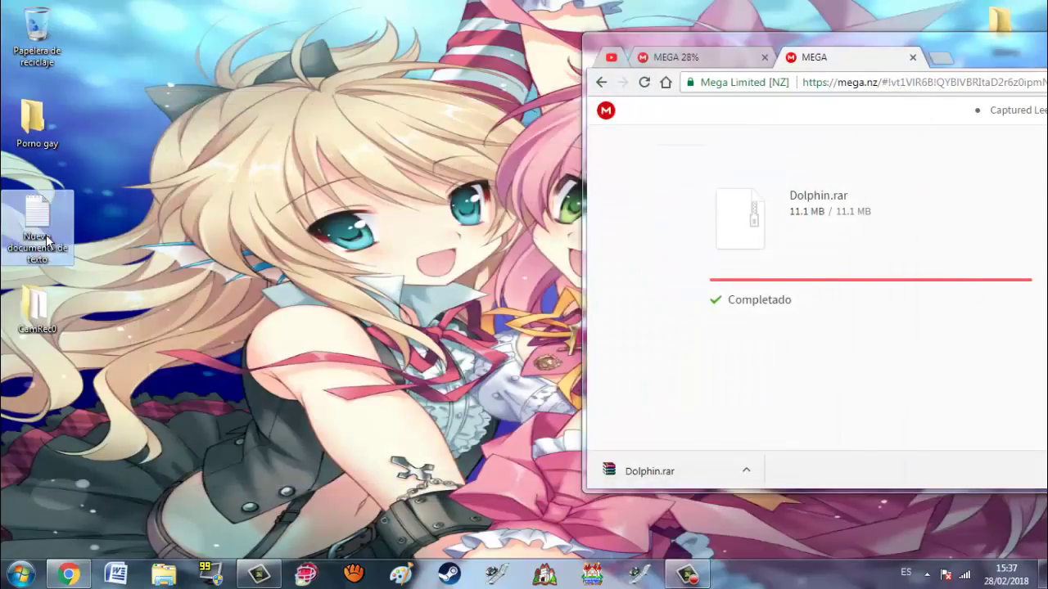
{"action": "key", "text": "Delete"}
{"action": "key", "text": "Return"}
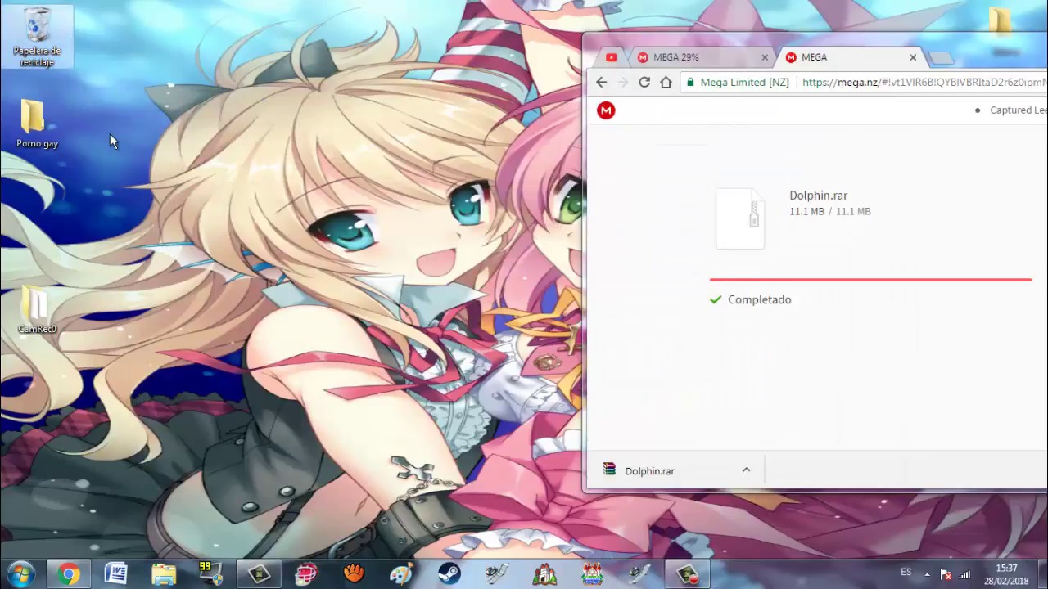
{"action": "double_click", "coordinate": [53, 43]}
{"action": "left_click", "coordinate": [742, 226]}
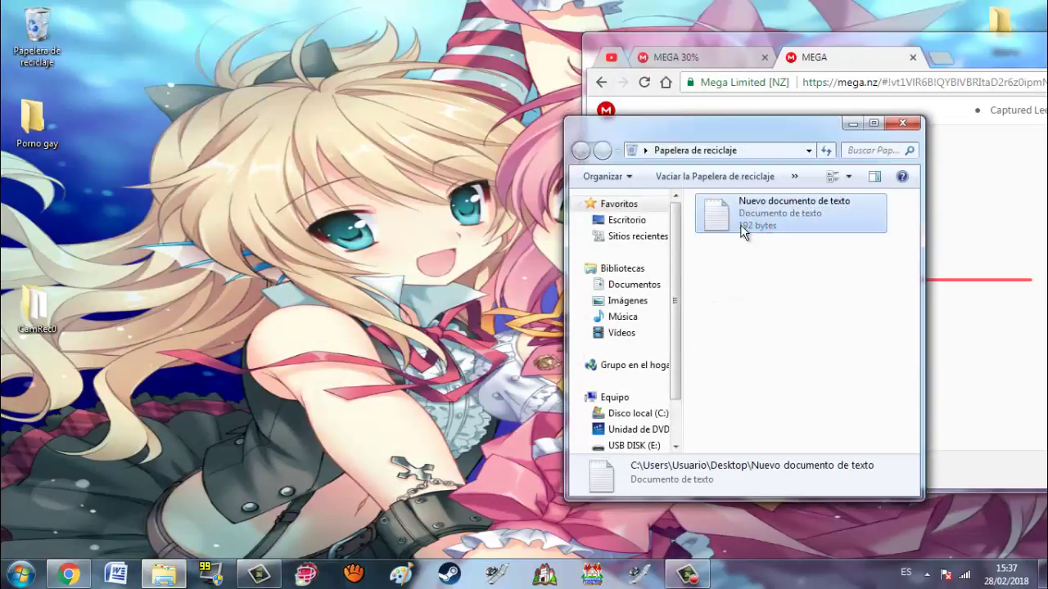
{"action": "key", "text": "Delete"}
{"action": "key", "text": "Return"}
{"action": "left_click", "coordinate": [903, 124]}
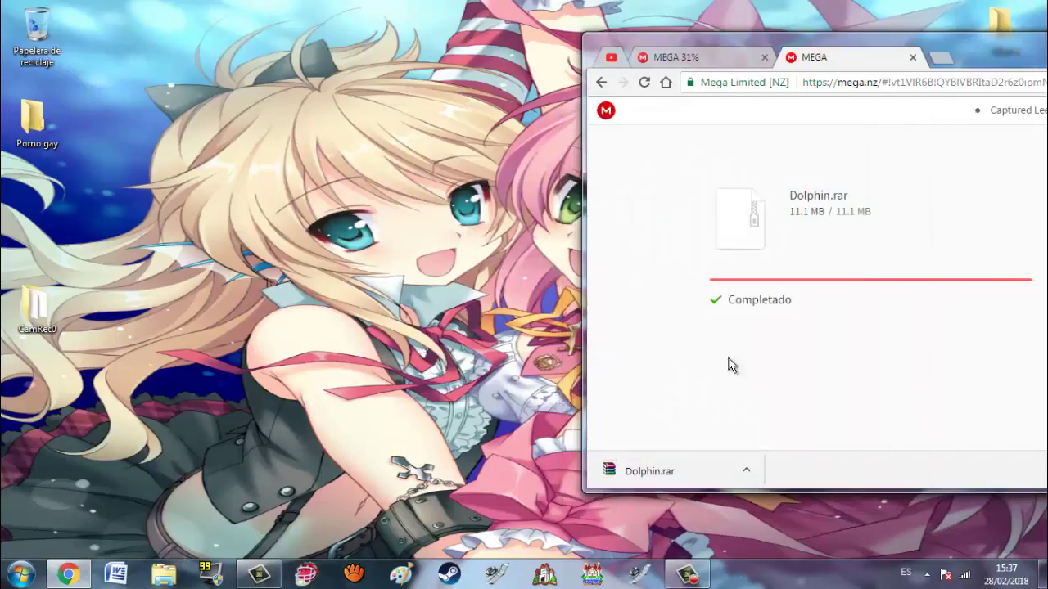
Step: Drag Dolphin.rar from the download bar to the desktop's left column and minimize Chrome
{"action": "left_click_drag", "start_coordinate": [665, 476], "coordinate": [260, 215]}
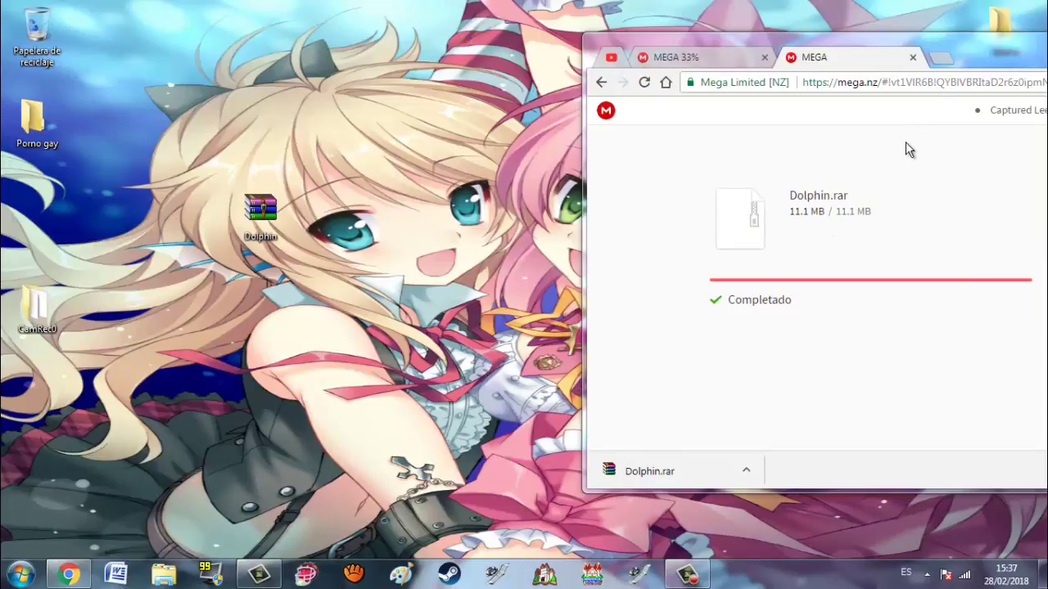
{"action": "left_click", "coordinate": [913, 58]}
{"action": "double_click", "coordinate": [970, 55]}
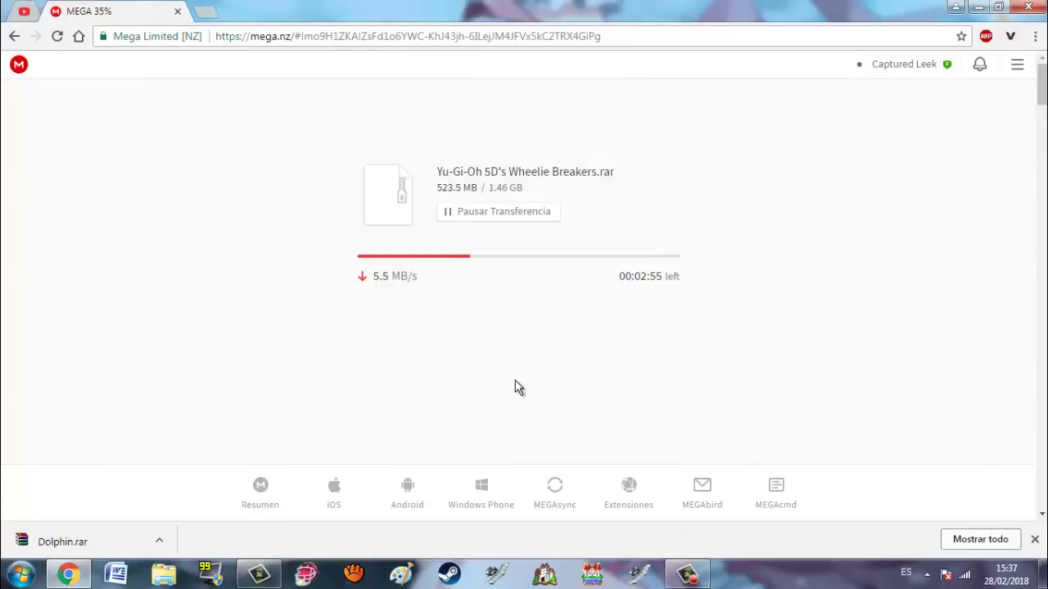
{"action": "left_click", "coordinate": [979, 8]}
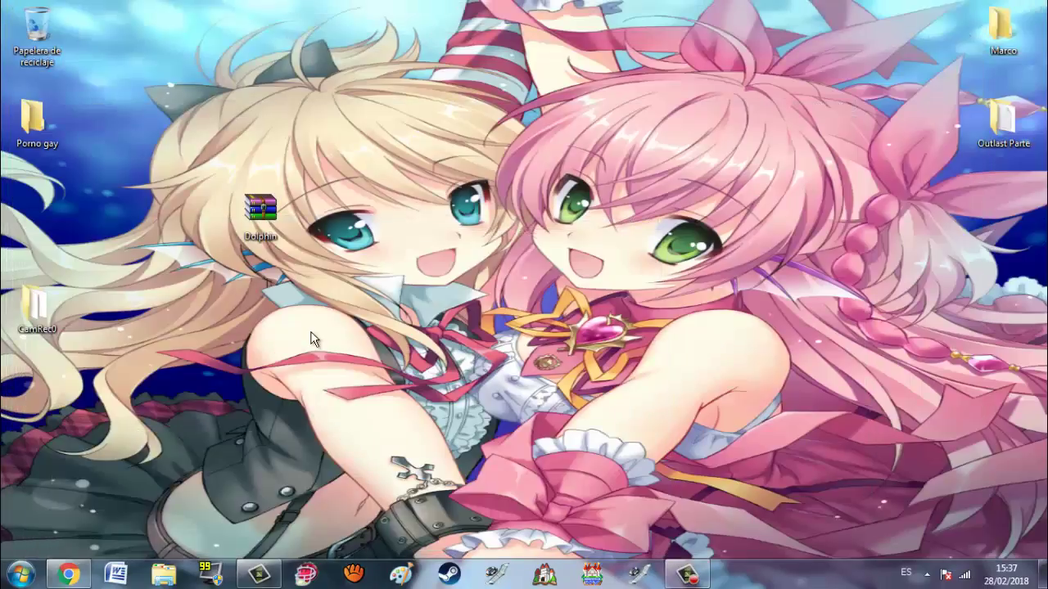
{"action": "left_click_drag", "start_coordinate": [255, 207], "coordinate": [68, 216]}
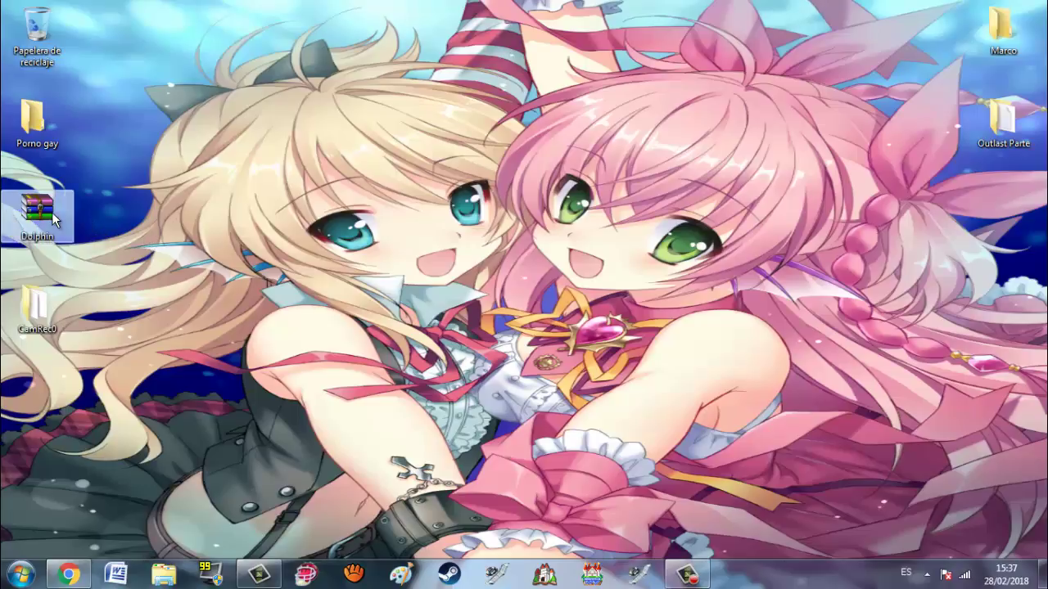
{"action": "right_click", "coordinate": [52, 212]}
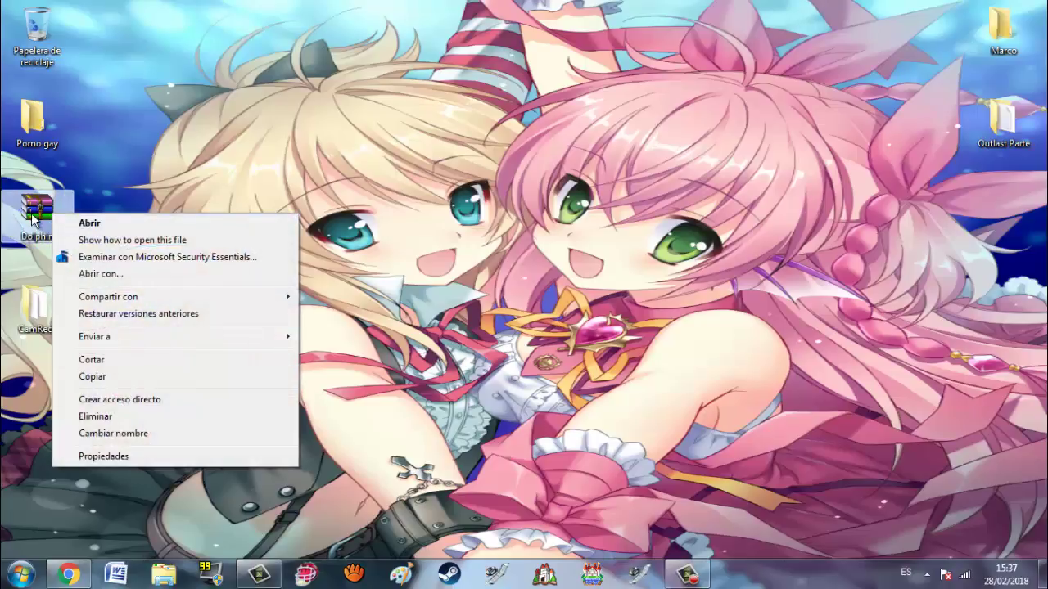
Step: Open Dolphin.rar in WinRAR, drag the Dolphin folder onto the desktop, and close WinRAR
{"action": "double_click", "coordinate": [33, 217]}
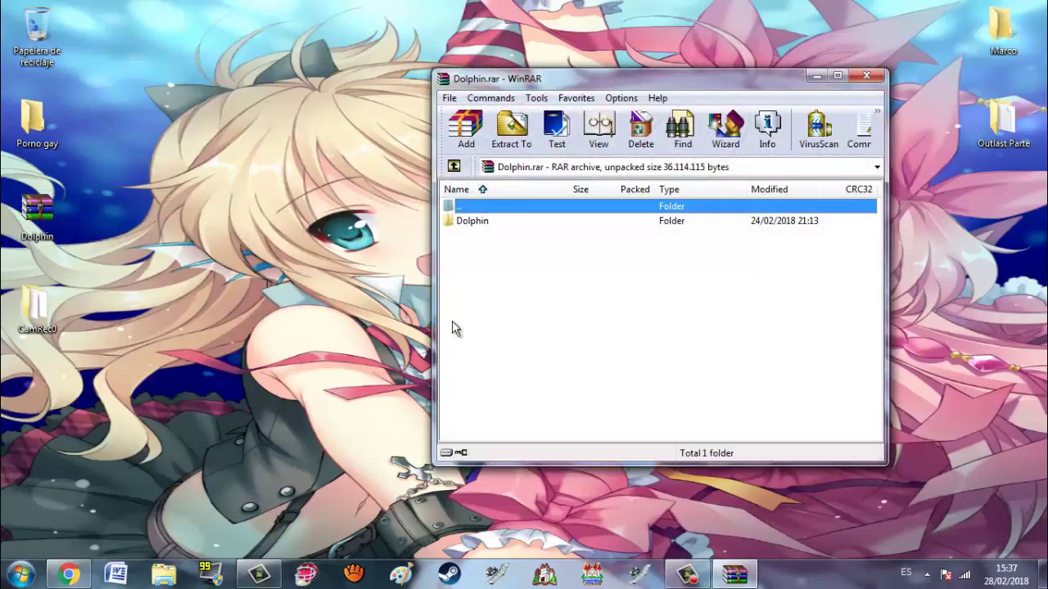
{"action": "left_click_drag", "start_coordinate": [472, 221], "coordinate": [386, 243]}
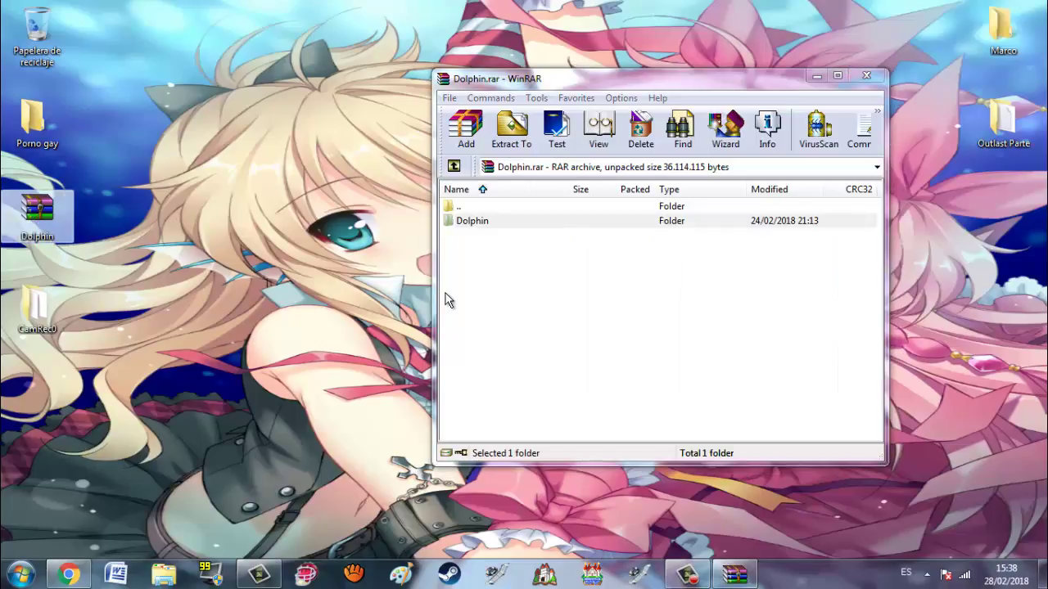
{"action": "left_click", "coordinate": [867, 75]}
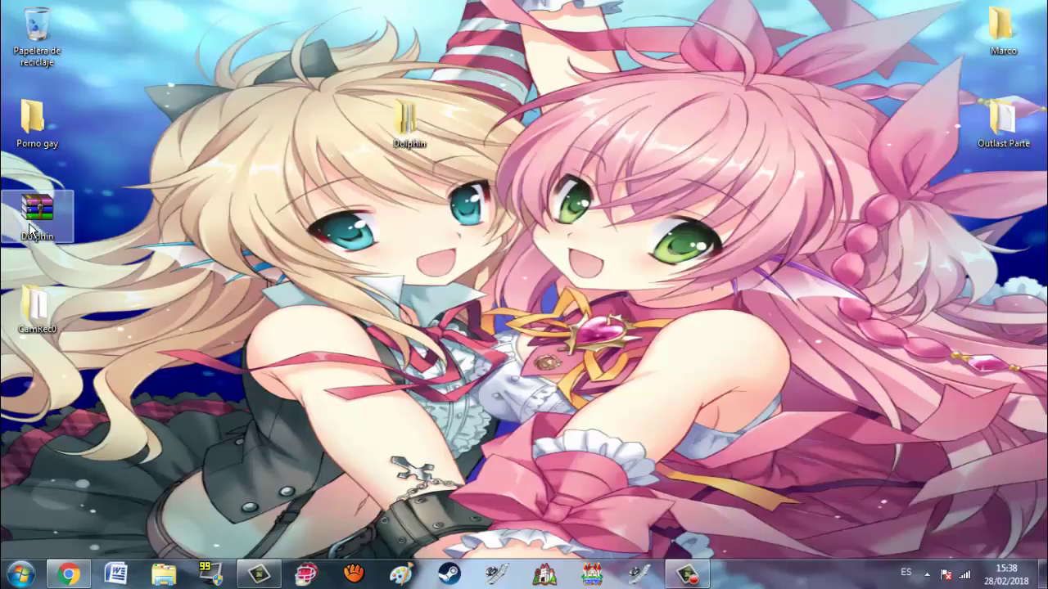
Step: Permanently delete the Dolphin.rar archive, emptying it from the Recycle Bin
{"action": "key", "text": "Delete"}
{"action": "key", "text": "Return"}
{"action": "double_click", "coordinate": [25, 61]}
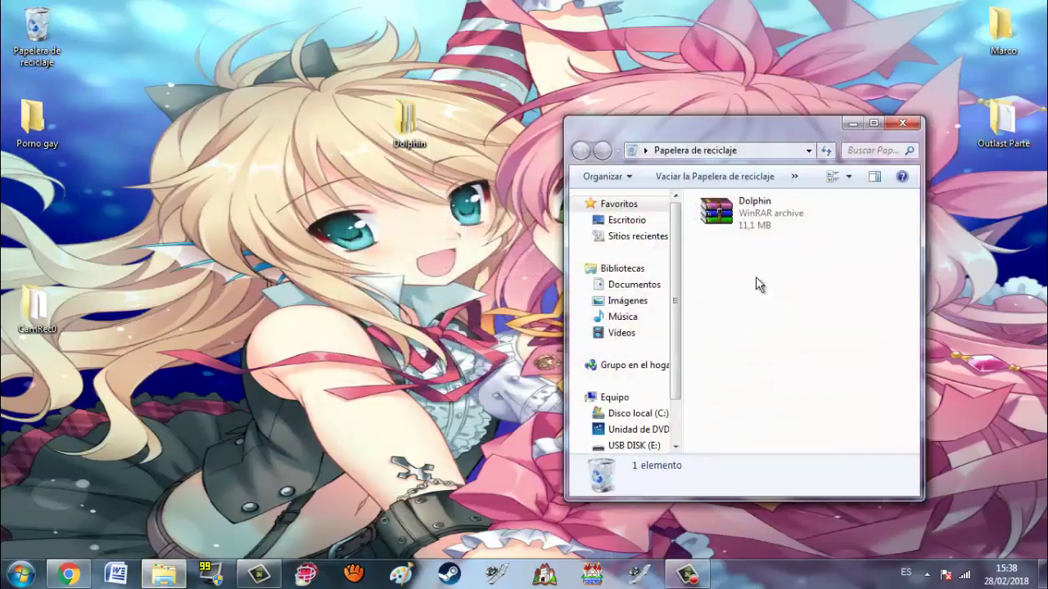
{"action": "left_click", "coordinate": [760, 219]}
{"action": "key", "text": "Delete"}
{"action": "key", "text": "Return"}
{"action": "key", "text": "alt+F4"}
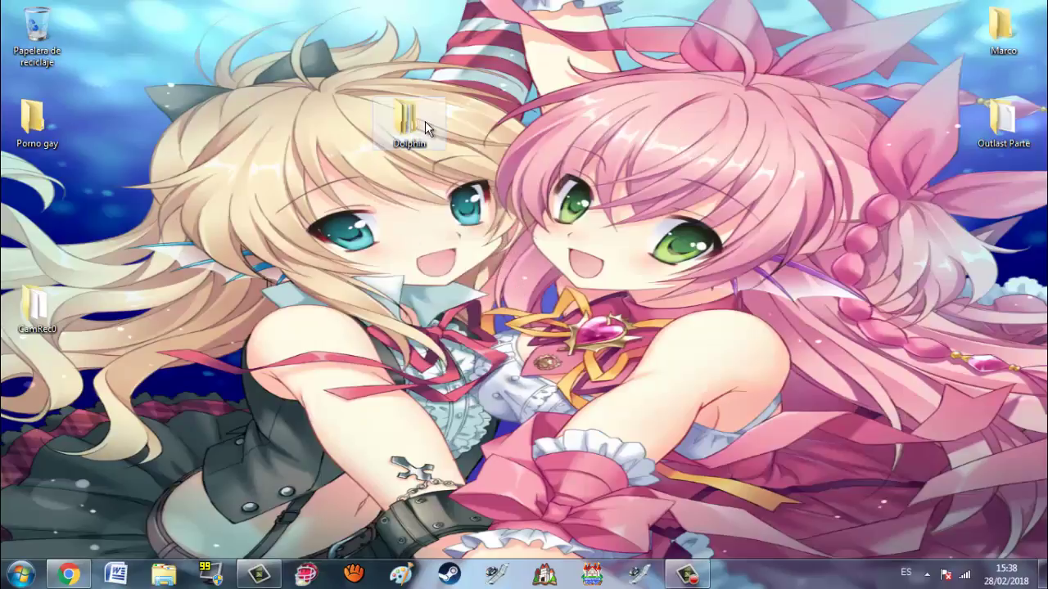
Step: Open the Dolphin folder maximized, inspect its 64-bit and 32-bit subfolders, and check the game download
{"action": "left_click_drag", "start_coordinate": [425, 121], "coordinate": [62, 220]}
{"action": "left_click", "coordinate": [174, 260]}
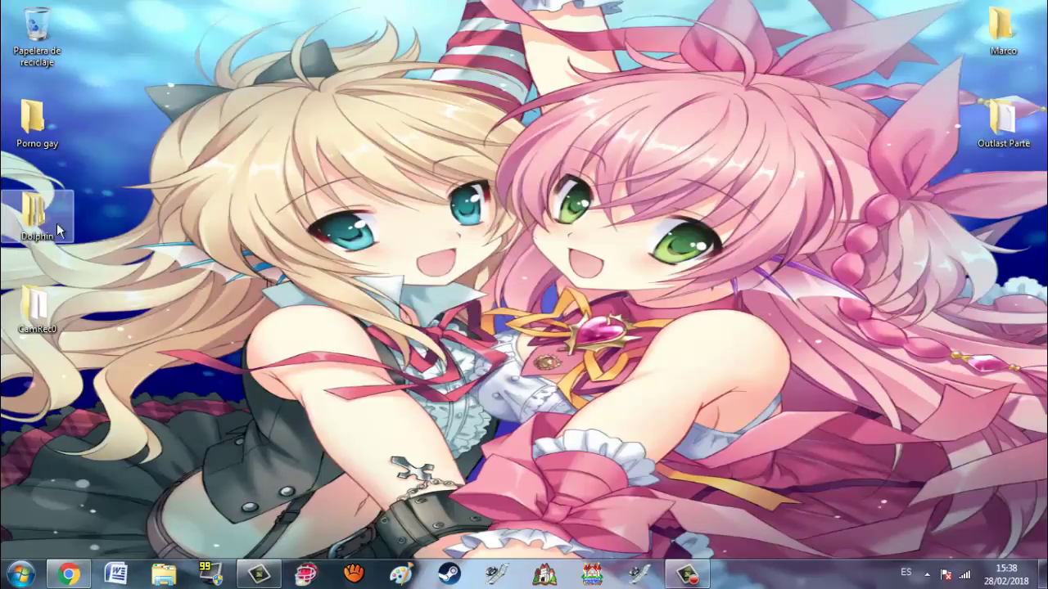
{"action": "double_click", "coordinate": [33, 220]}
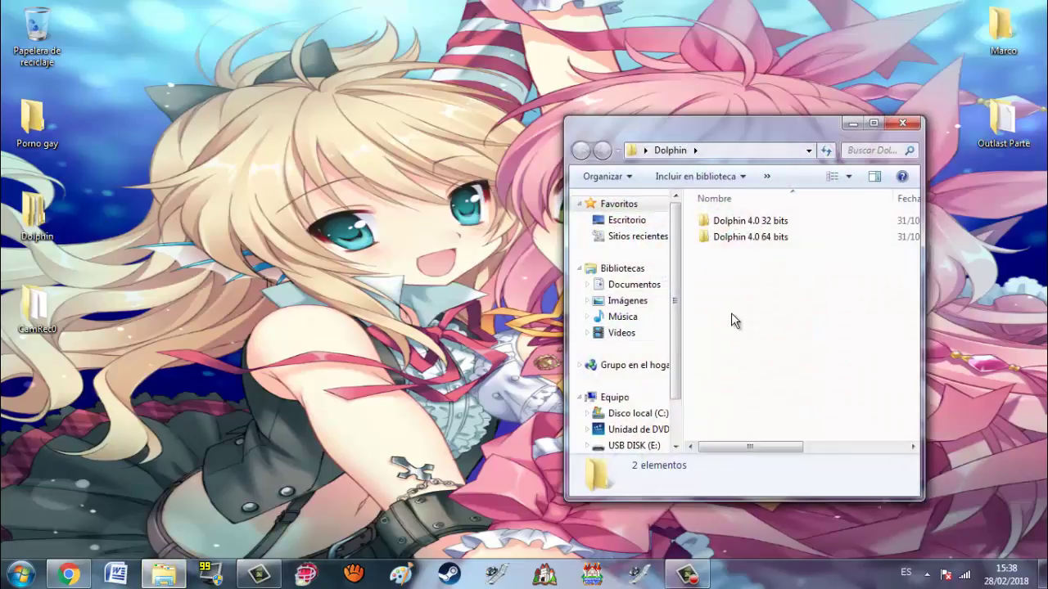
{"action": "double_click", "coordinate": [735, 135]}
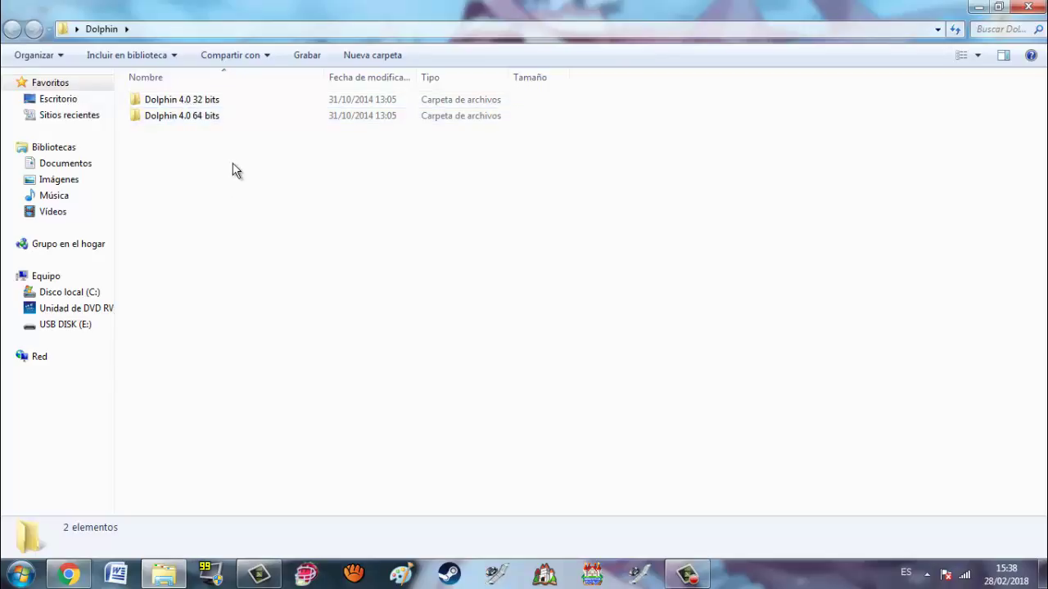
{"action": "double_click", "coordinate": [185, 119]}
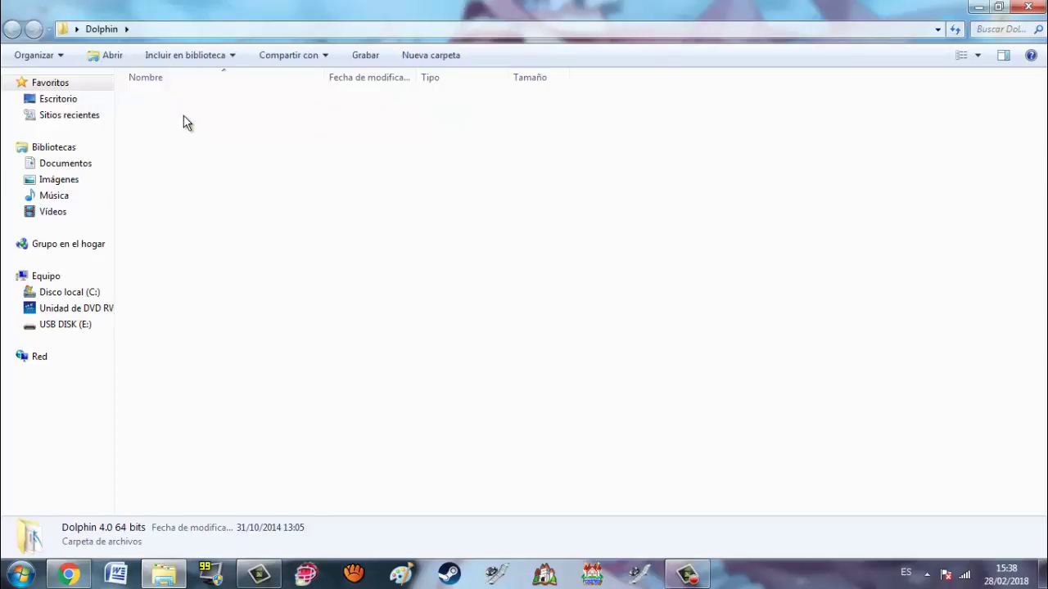
{"action": "key", "text": "BackSpace"}
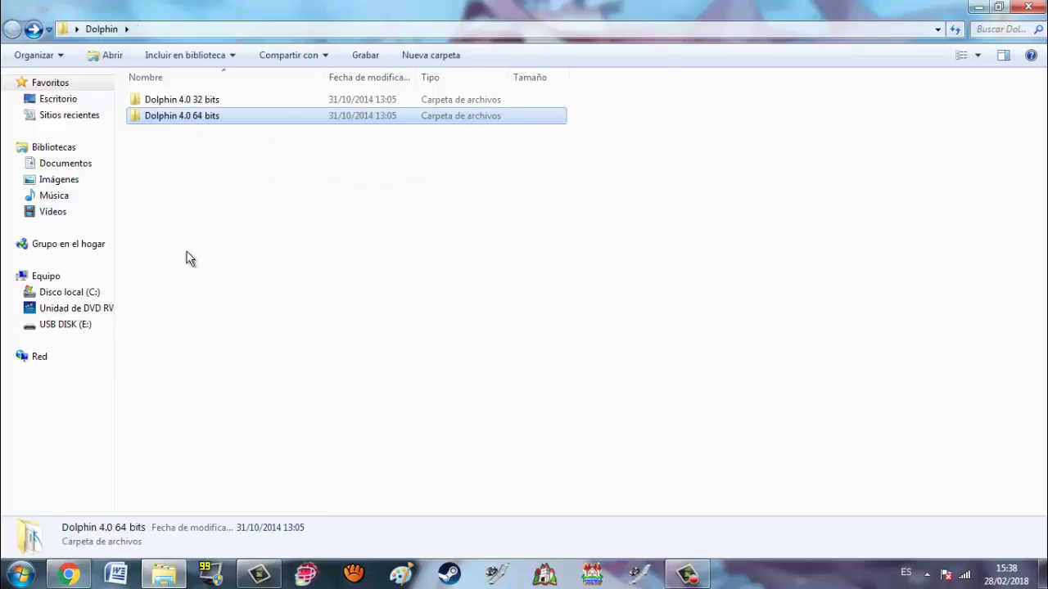
{"action": "double_click", "coordinate": [221, 99]}
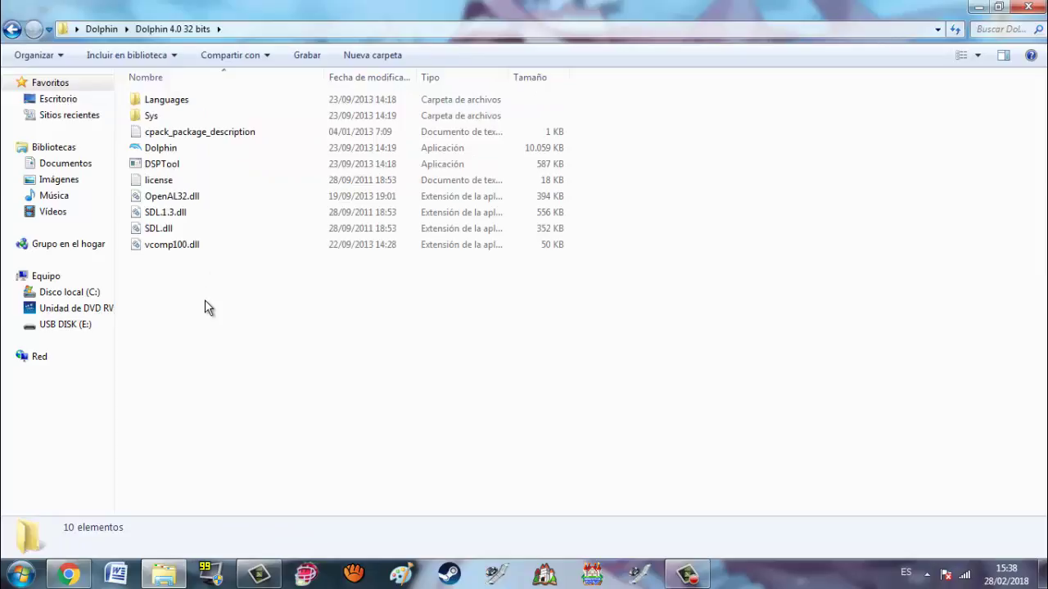
{"action": "key", "text": "BackSpace"}
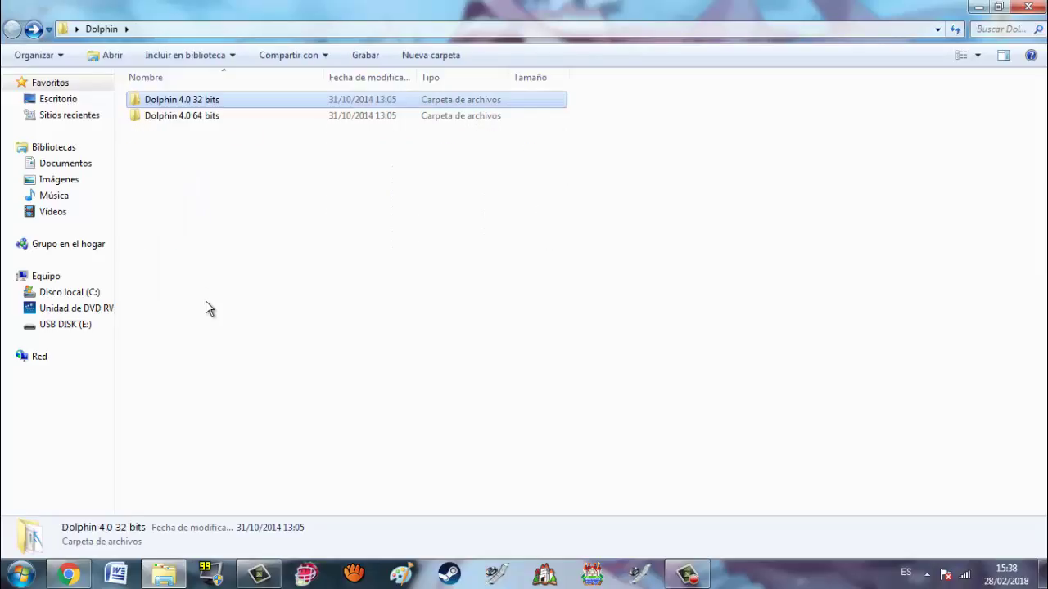
{"action": "left_click", "coordinate": [190, 301]}
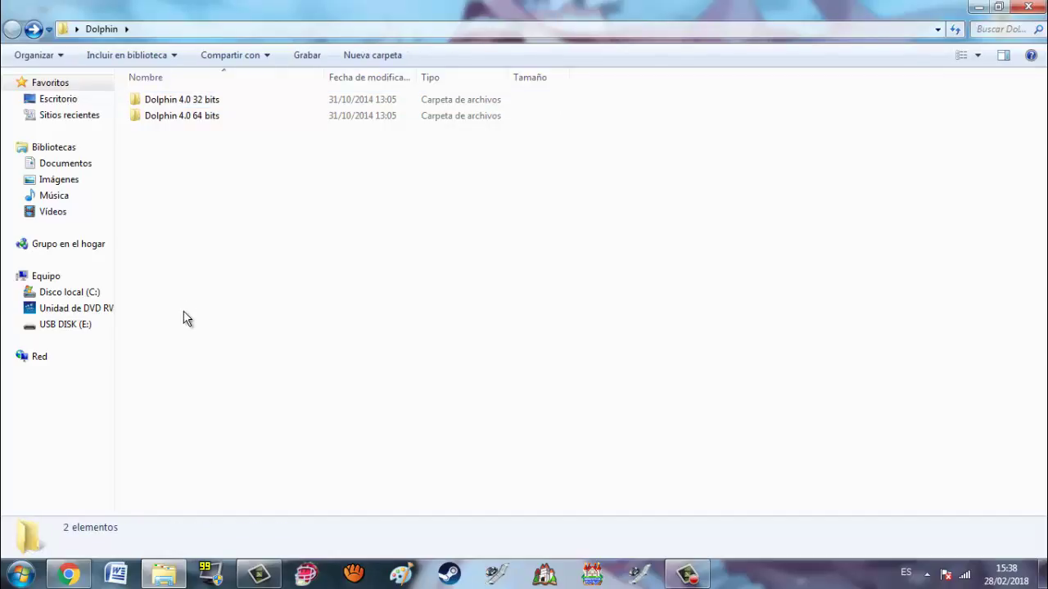
{"action": "left_click", "coordinate": [67, 574]}
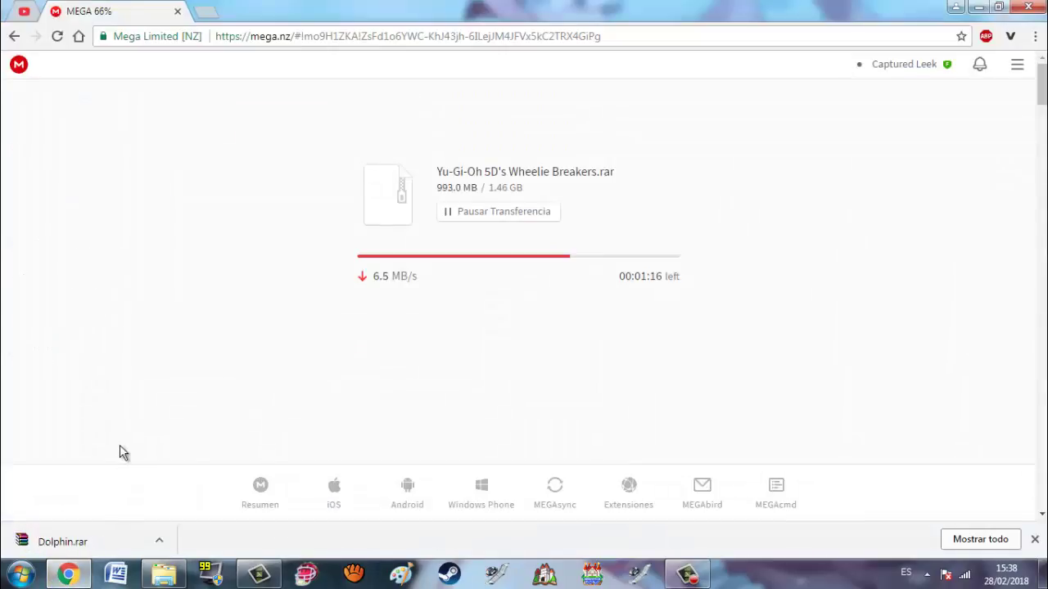
{"action": "left_click", "coordinate": [68, 575]}
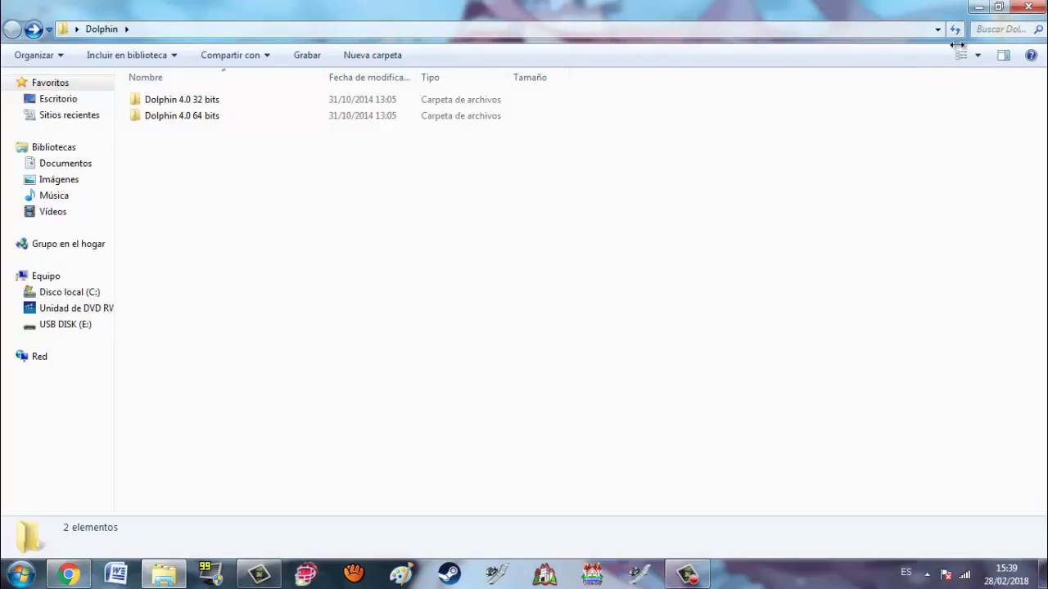
Step: Let the 1.46 GB Wheelie Breakers download reach Completado, then close the download bar and show the desktop
{"action": "left_click", "coordinate": [59, 577]}
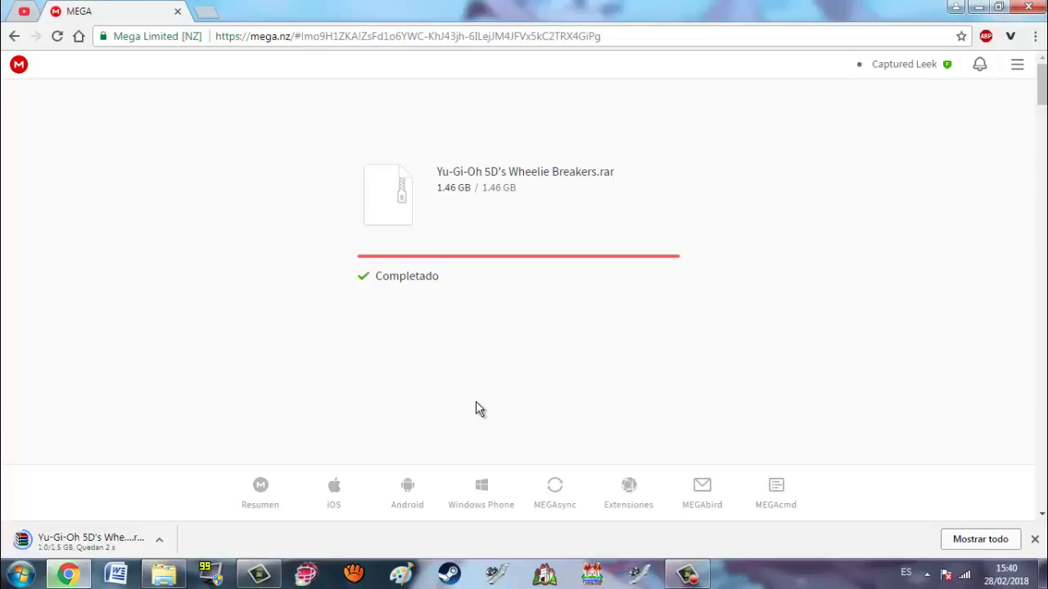
{"action": "double_click", "coordinate": [813, 16]}
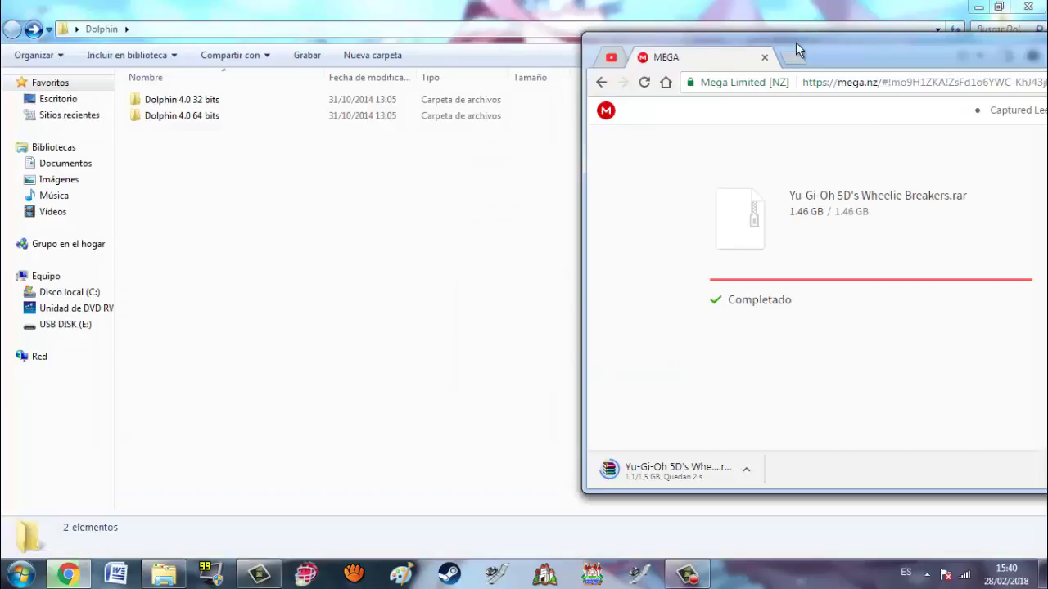
{"action": "left_click", "coordinate": [498, 129]}
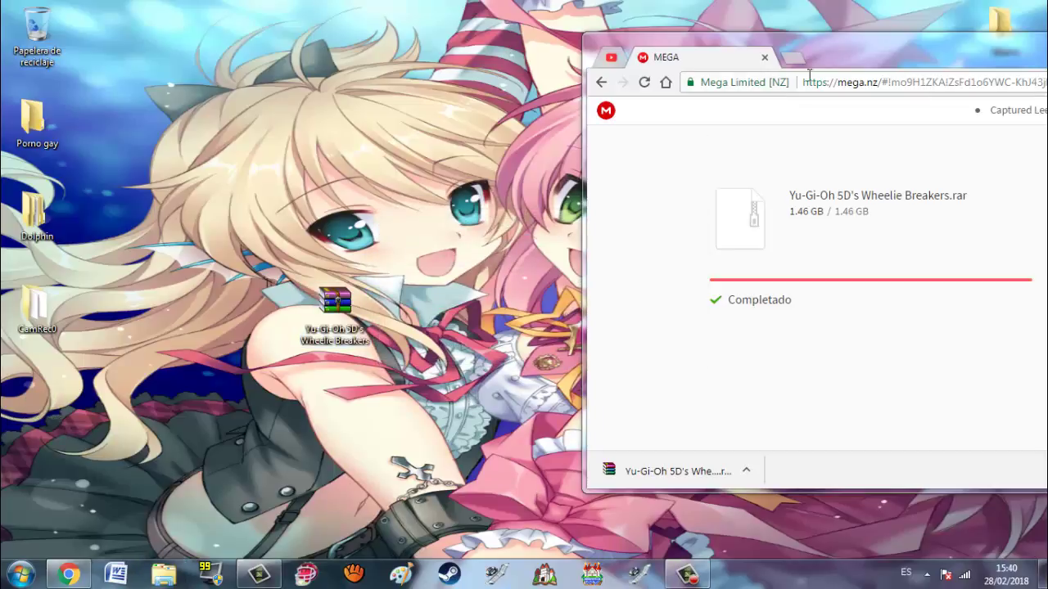
{"action": "double_click", "coordinate": [851, 61]}
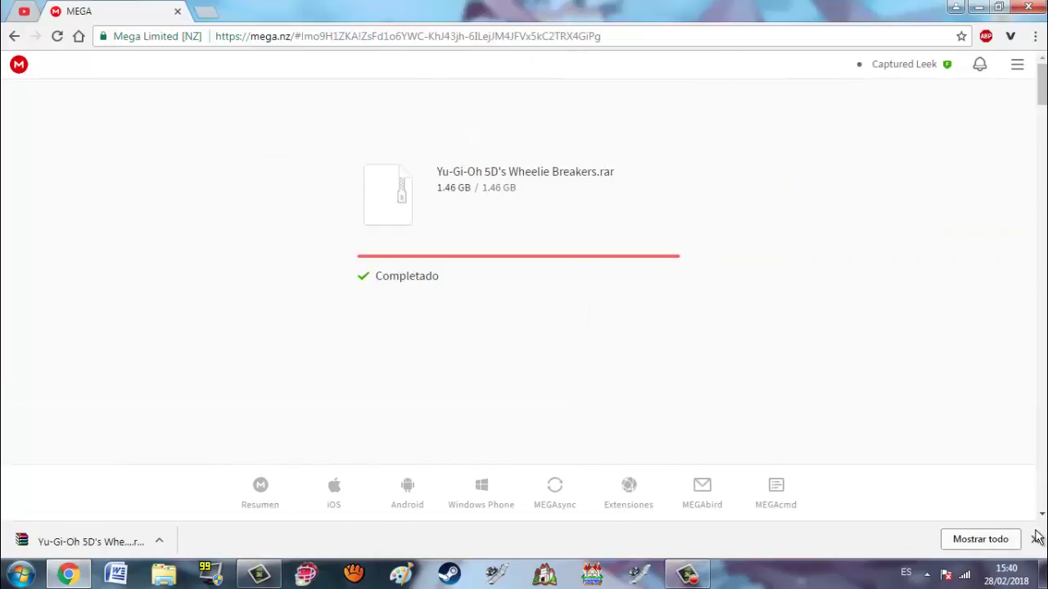
{"action": "left_click", "coordinate": [1038, 541]}
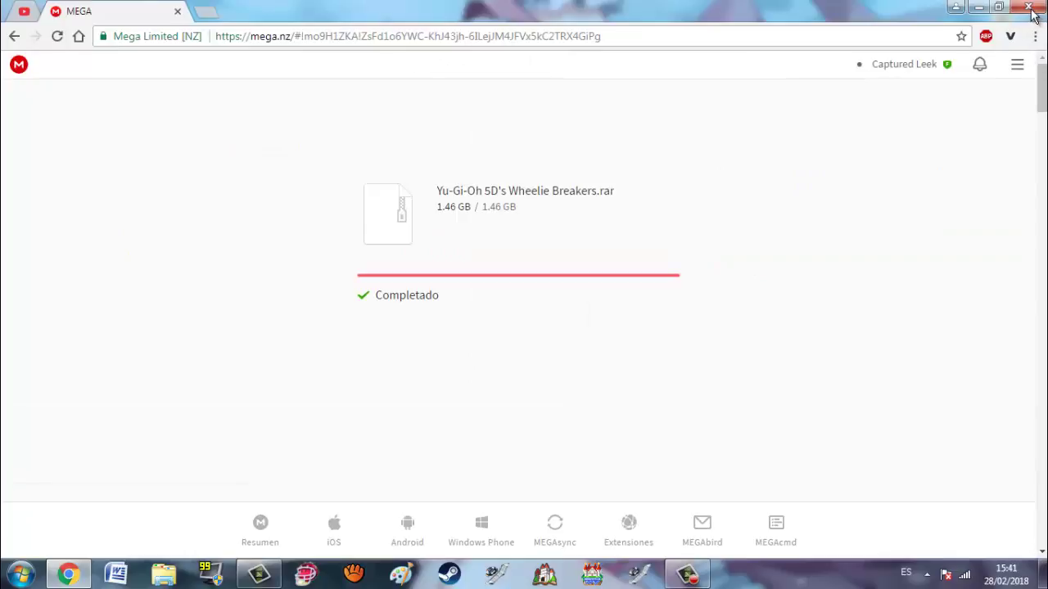
{"action": "left_click", "coordinate": [999, 7]}
{"action": "key", "text": "super+d"}
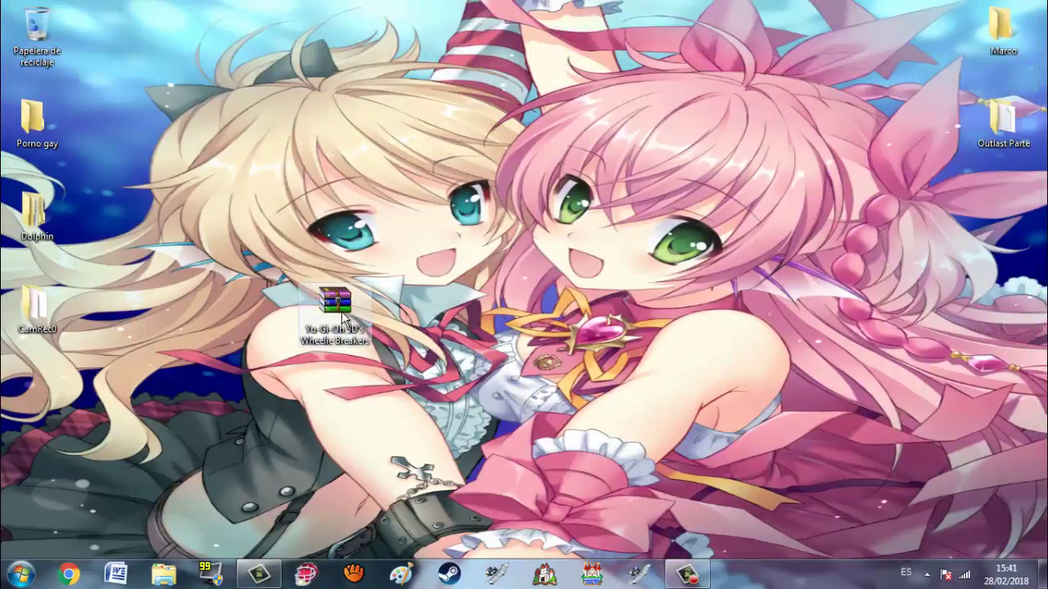
Step: Extract 'Yu-Gi-Oh 5D's Wheelie Breakers.rar' with WinRAR's Extract To into the default desktop folder
{"action": "left_click_drag", "start_coordinate": [342, 311], "coordinate": [57, 405]}
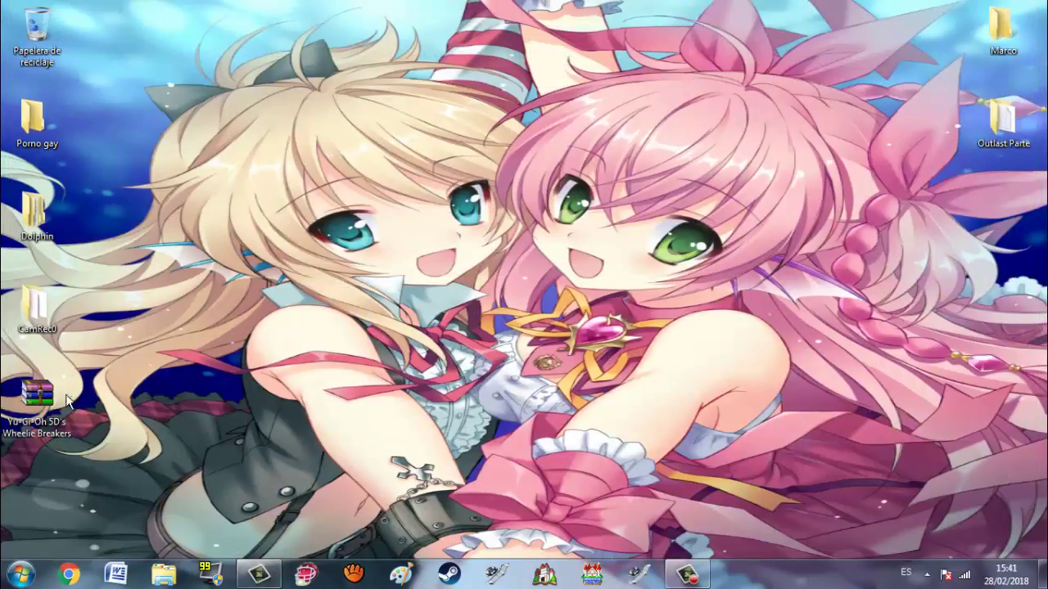
{"action": "double_click", "coordinate": [37, 397]}
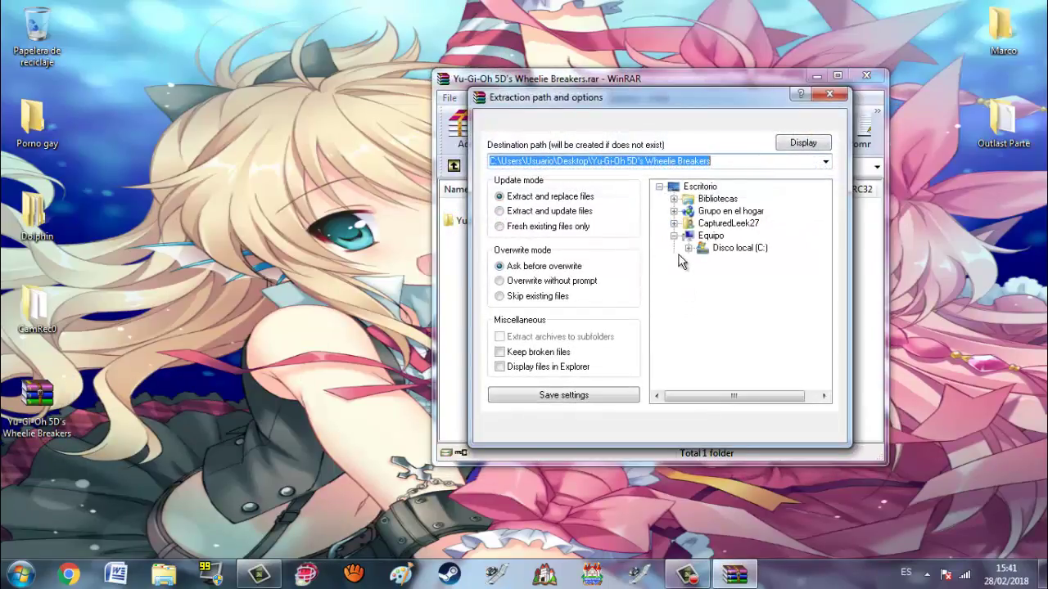
{"action": "left_click", "coordinate": [802, 143]}
{"action": "left_click", "coordinate": [688, 428]}
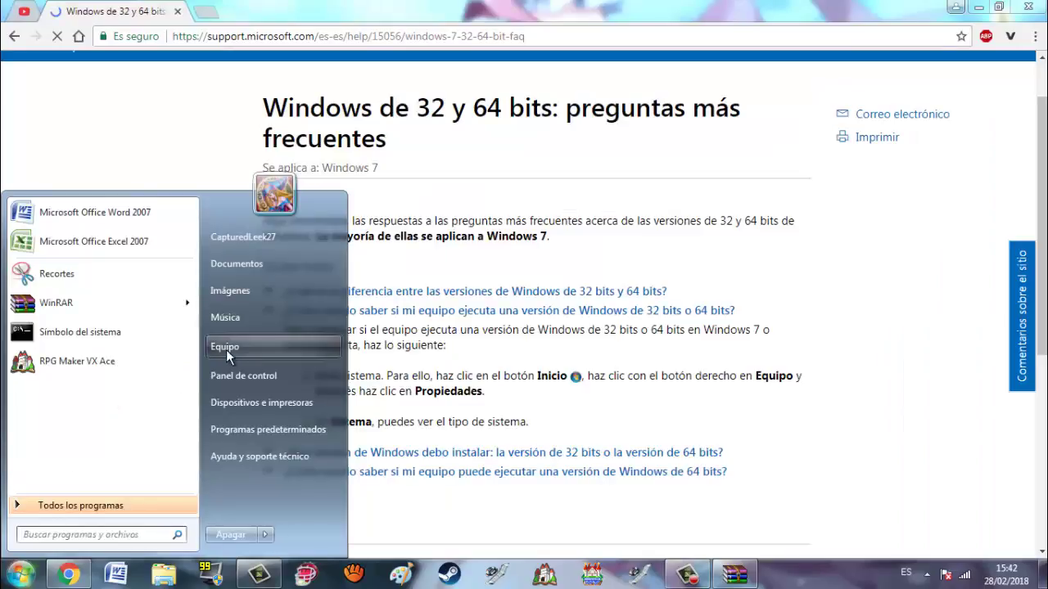
{"action": "left_click", "coordinate": [229, 348]}
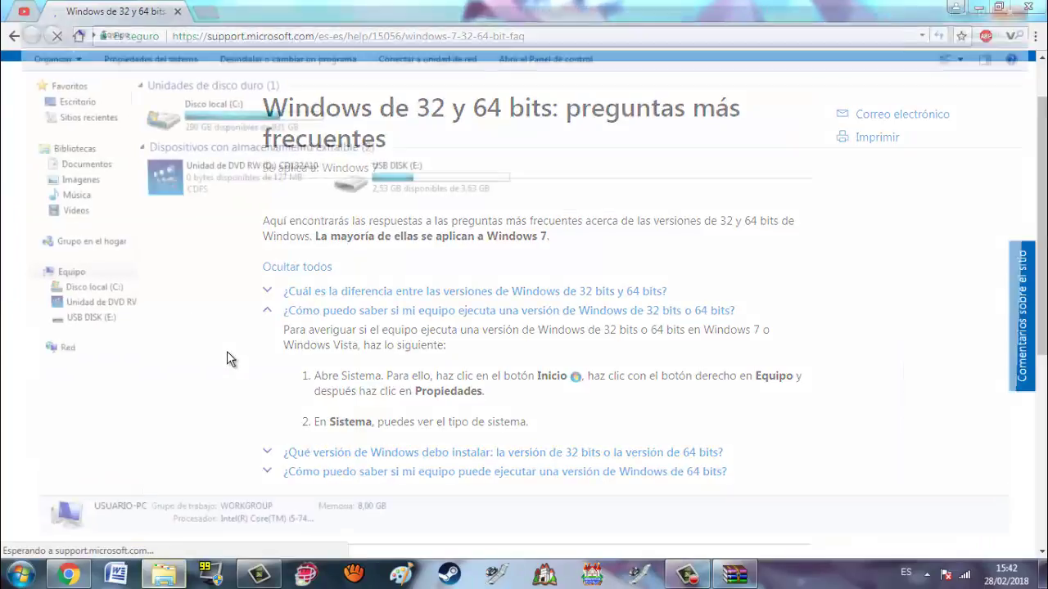
{"action": "left_click", "coordinate": [140, 58]}
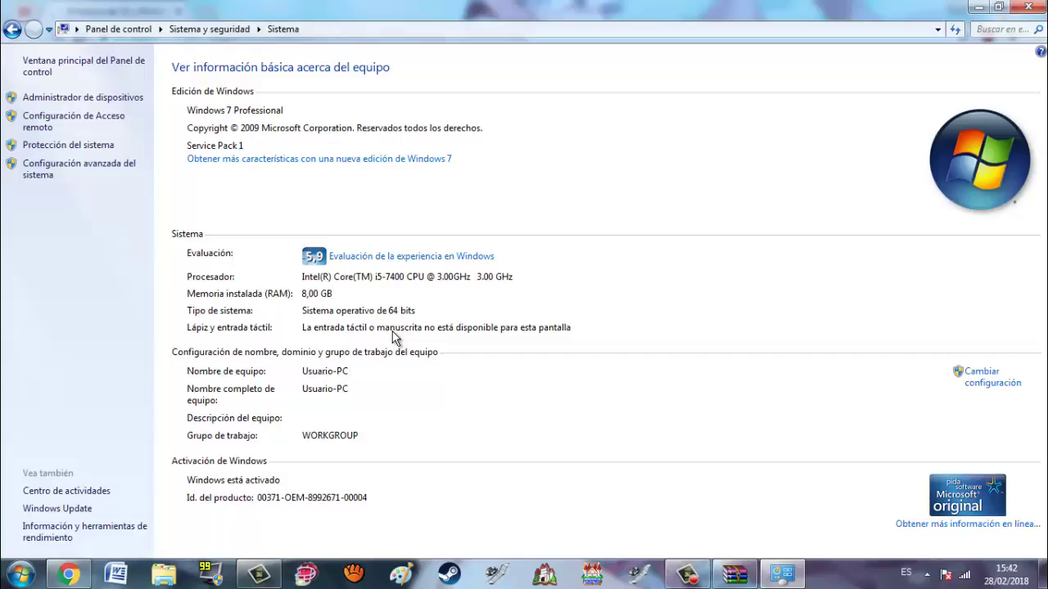
{"action": "left_click", "coordinate": [1033, 7]}
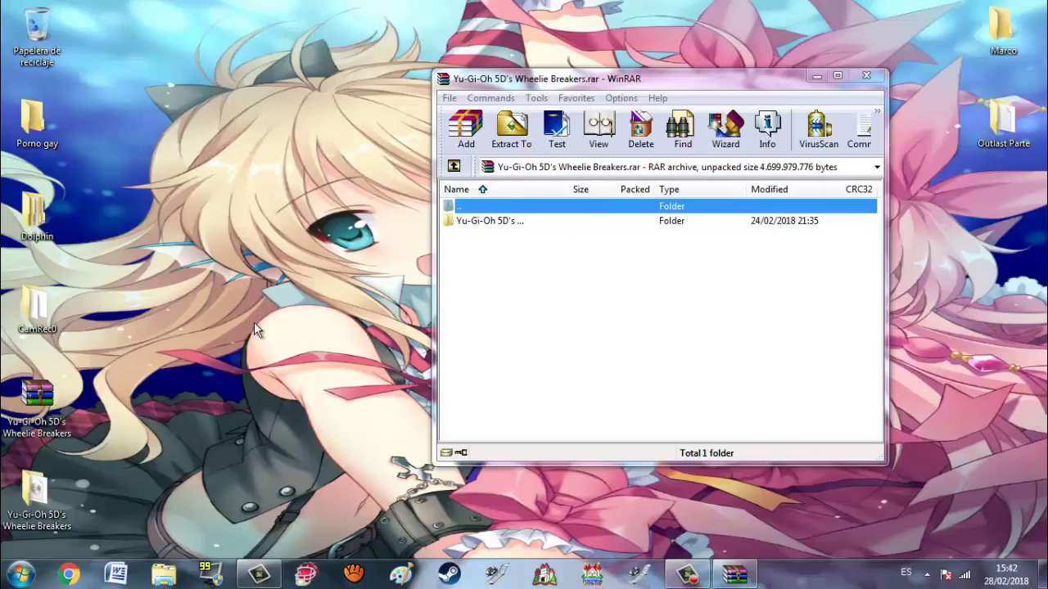
Step: Close WinRAR and send the Wheelie Breakers .rar archive to the Recycle Bin
{"action": "left_click", "coordinate": [866, 75]}
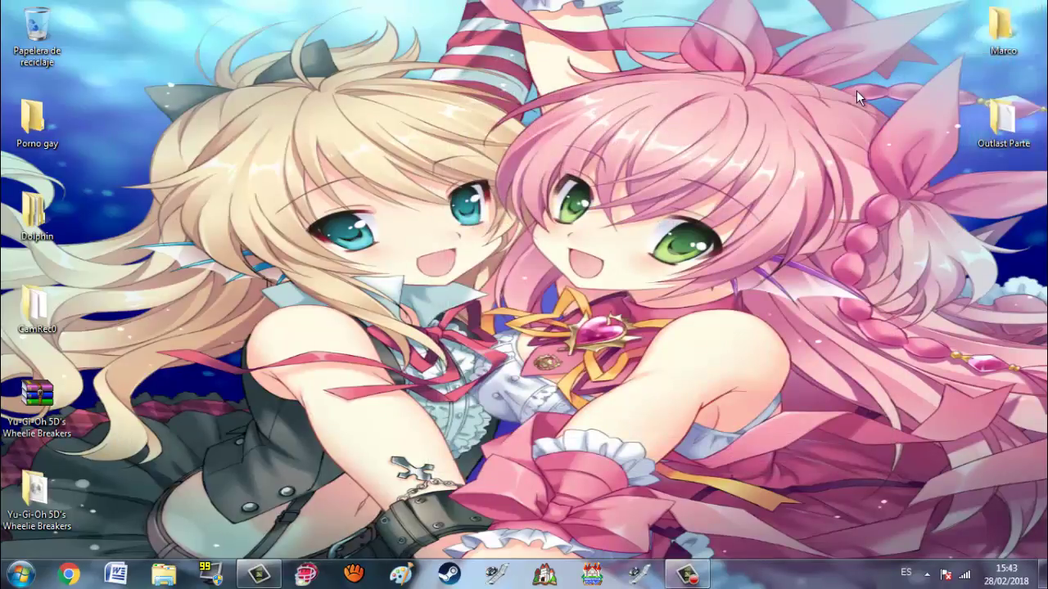
{"action": "key", "text": "Delete"}
{"action": "key", "text": "Return"}
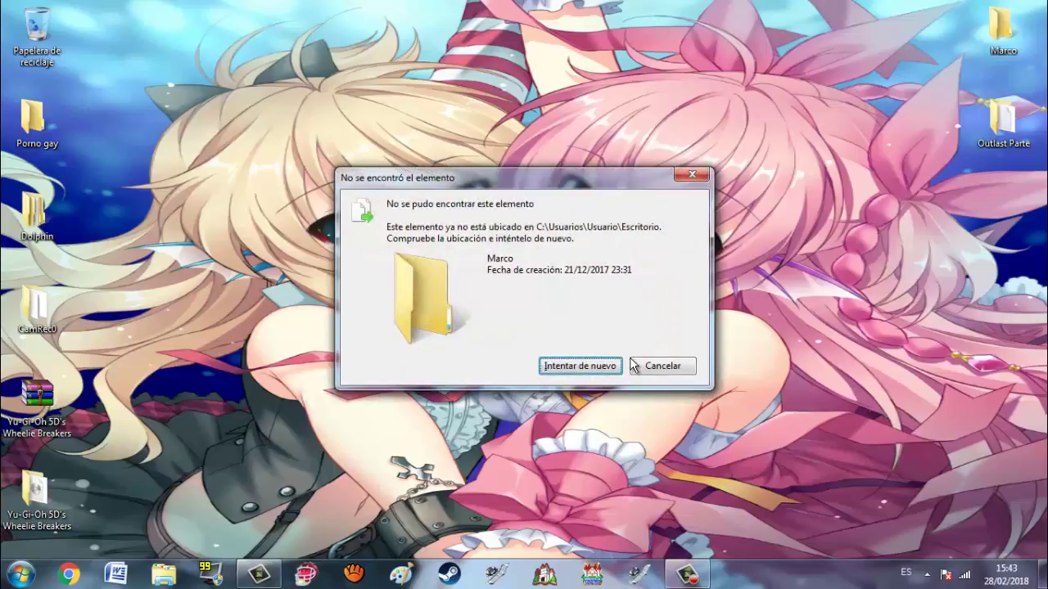
{"action": "left_click", "coordinate": [641, 368]}
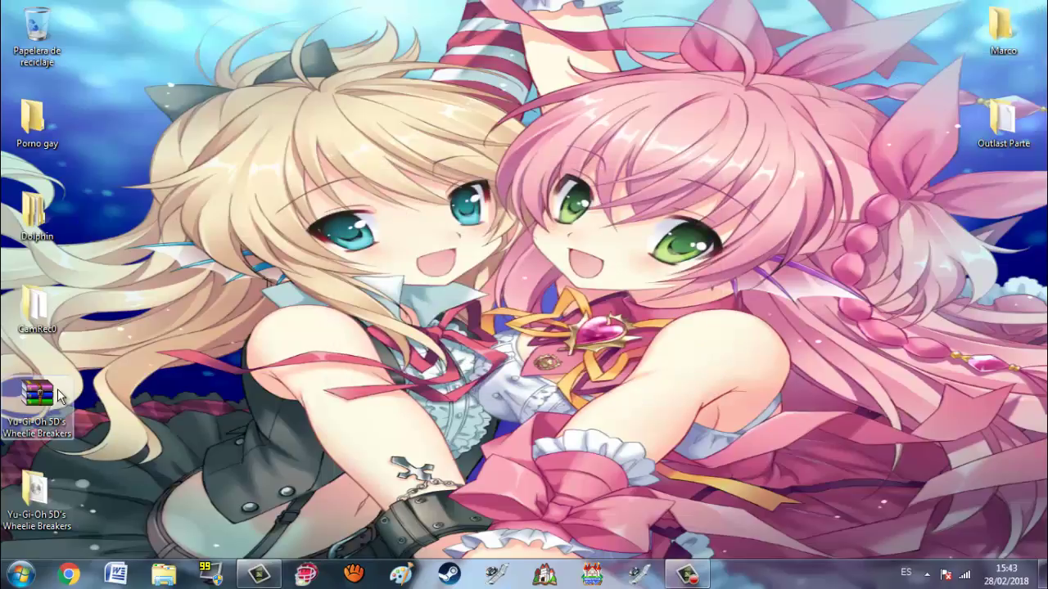
{"action": "key", "text": "Delete"}
{"action": "key", "text": "Return"}
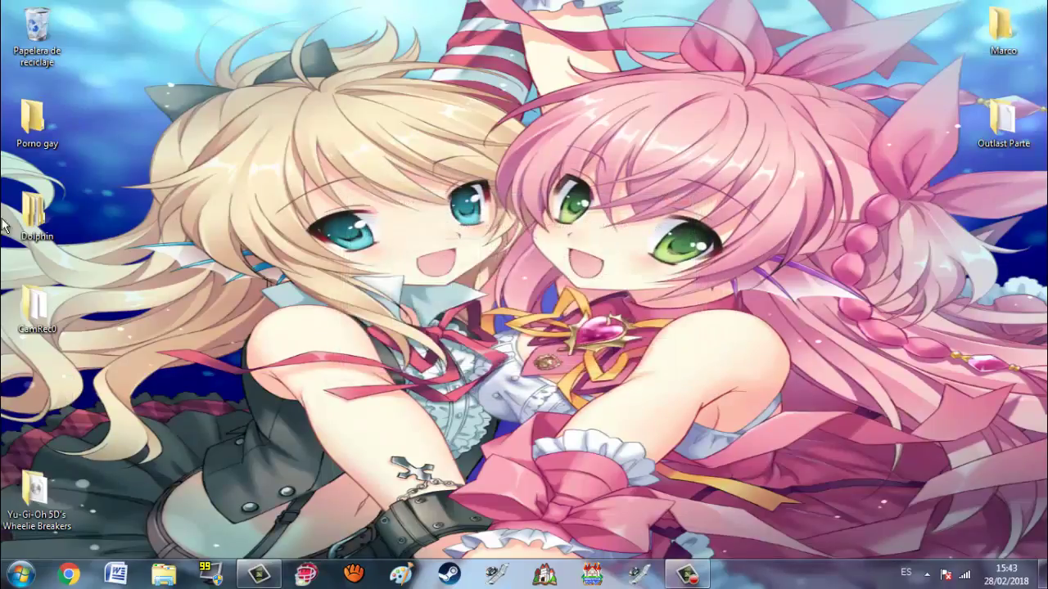
Step: Permanently delete the game archive from the Recycle Bin, leaving it with 0 items
{"action": "key", "text": "Return"}
{"action": "left_click", "coordinate": [227, 101]}
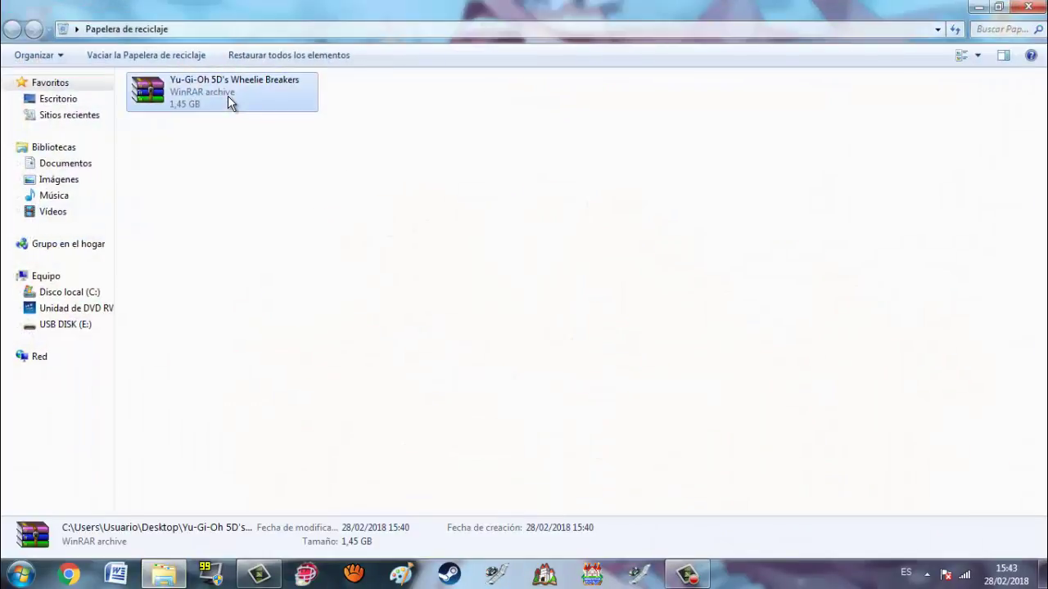
{"action": "key", "text": "Delete"}
{"action": "key", "text": "Return"}
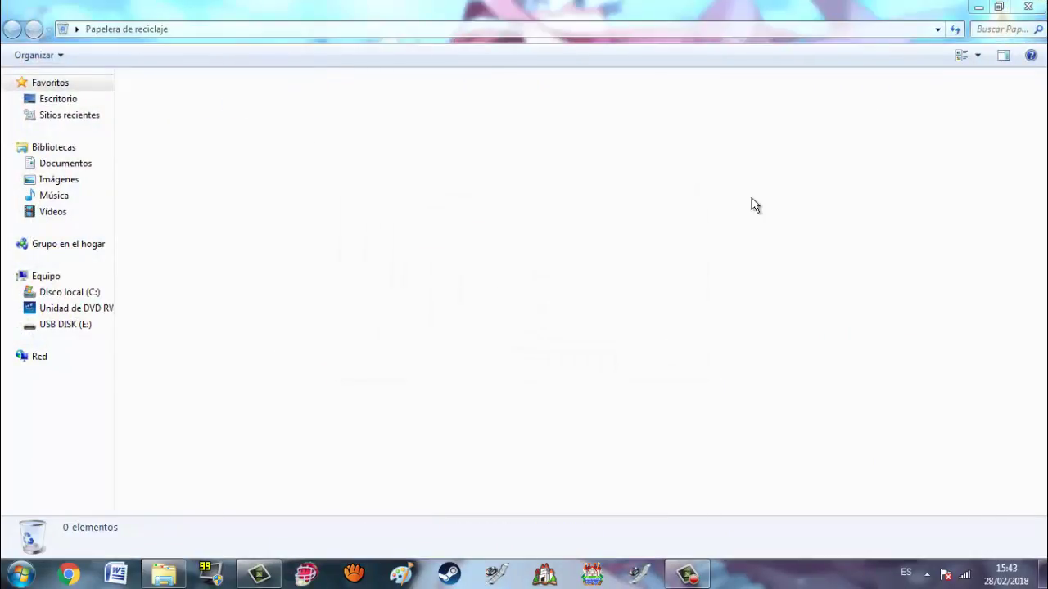
{"action": "left_click", "coordinate": [998, 6]}
{"action": "left_click", "coordinate": [874, 122]}
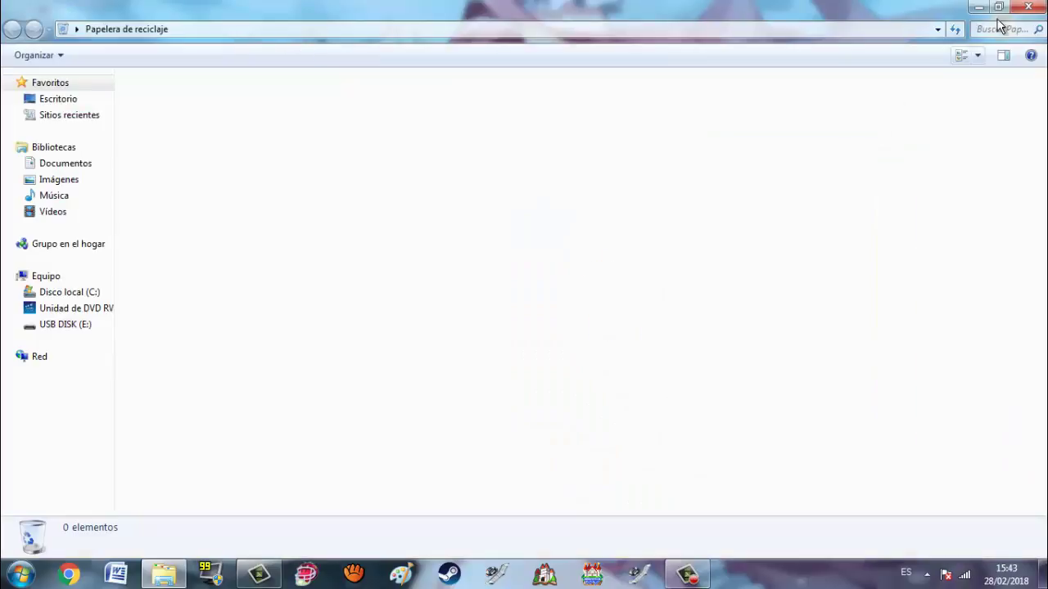
{"action": "left_click", "coordinate": [1029, 8]}
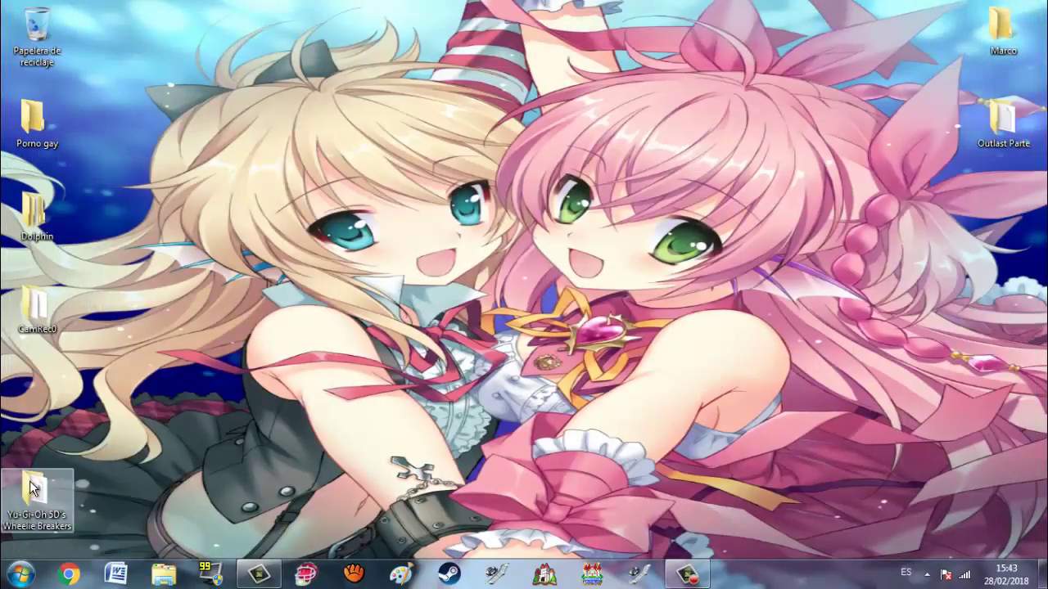
Step: Move the extracted Yu-Gi-Oh 5D's Wheelie Breakers folder below CamRec0 and check its contents
{"action": "left_click_drag", "start_coordinate": [37, 491], "coordinate": [48, 381]}
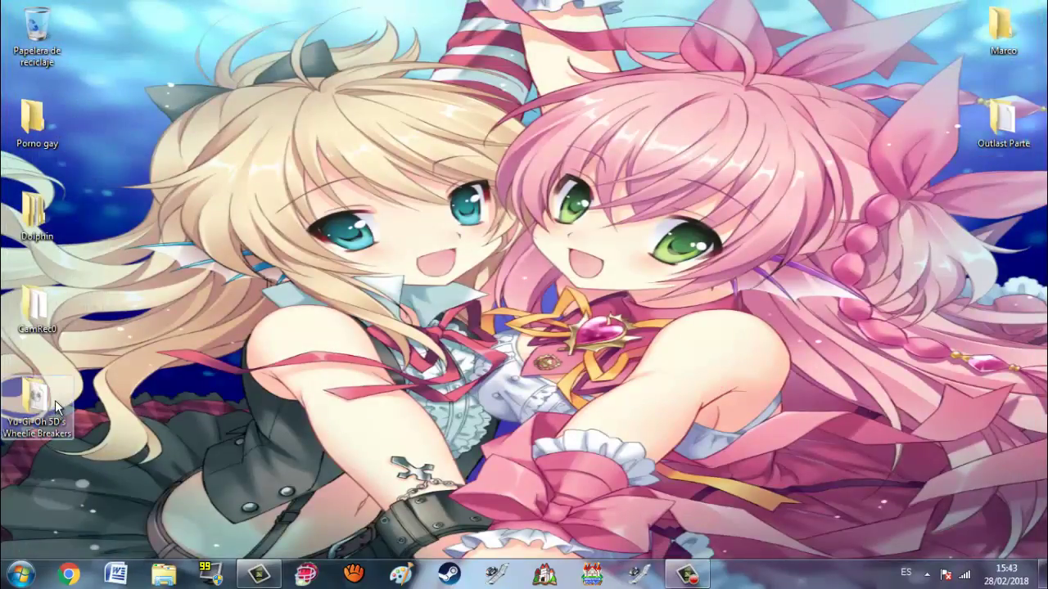
{"action": "double_click", "coordinate": [37, 402]}
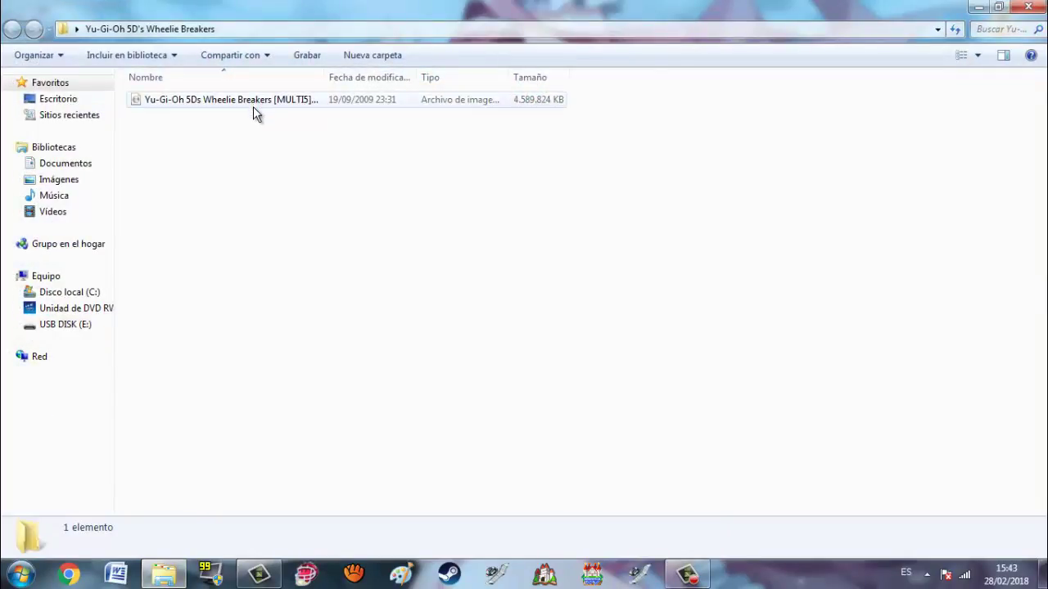
{"action": "left_click", "coordinate": [1028, 7]}
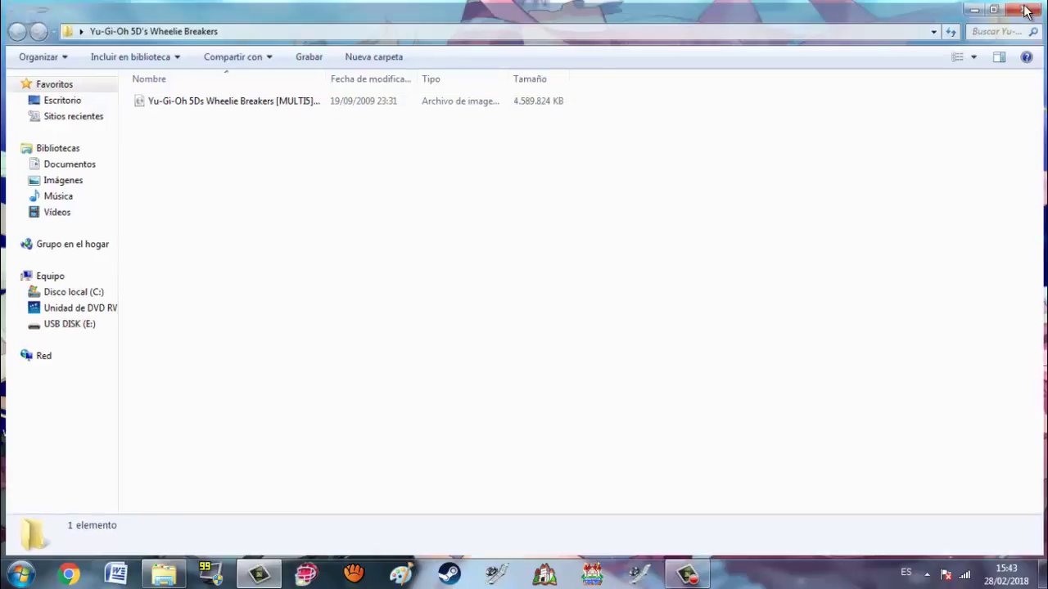
Step: Run Dolphin from Dolphin 4.0 64 bits, showing Yu-Gi-Oh! 5D's WB (4.4 GiB) in its game list
{"action": "double_click", "coordinate": [33, 212]}
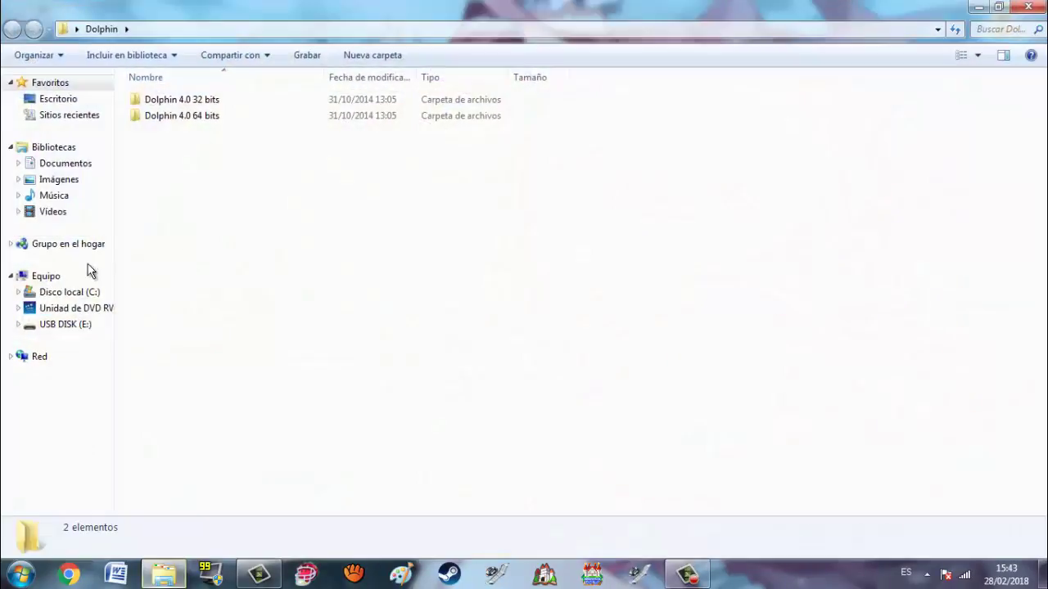
{"action": "double_click", "coordinate": [167, 116]}
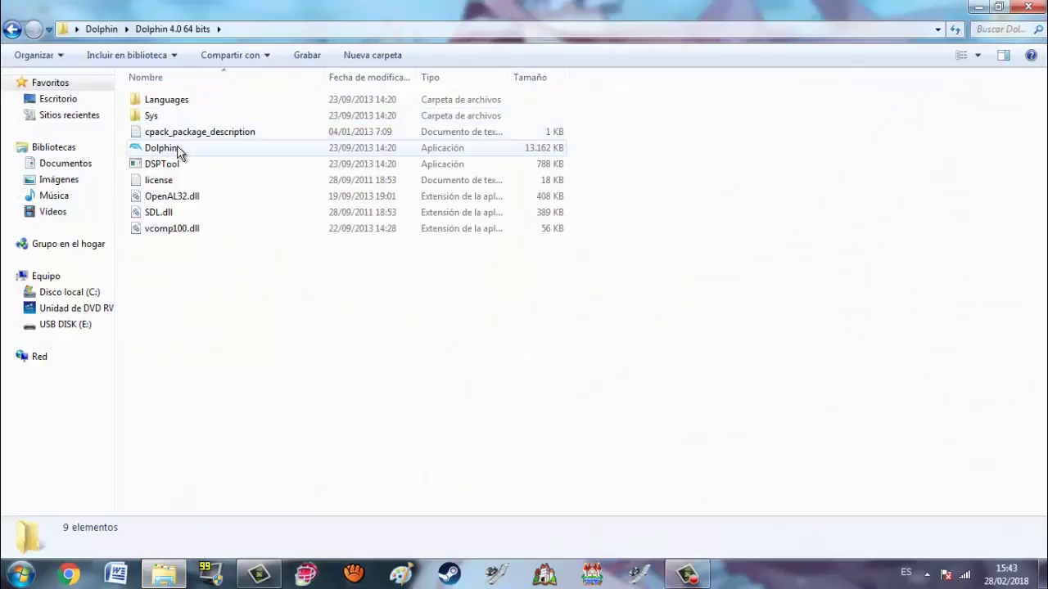
{"action": "double_click", "coordinate": [178, 152]}
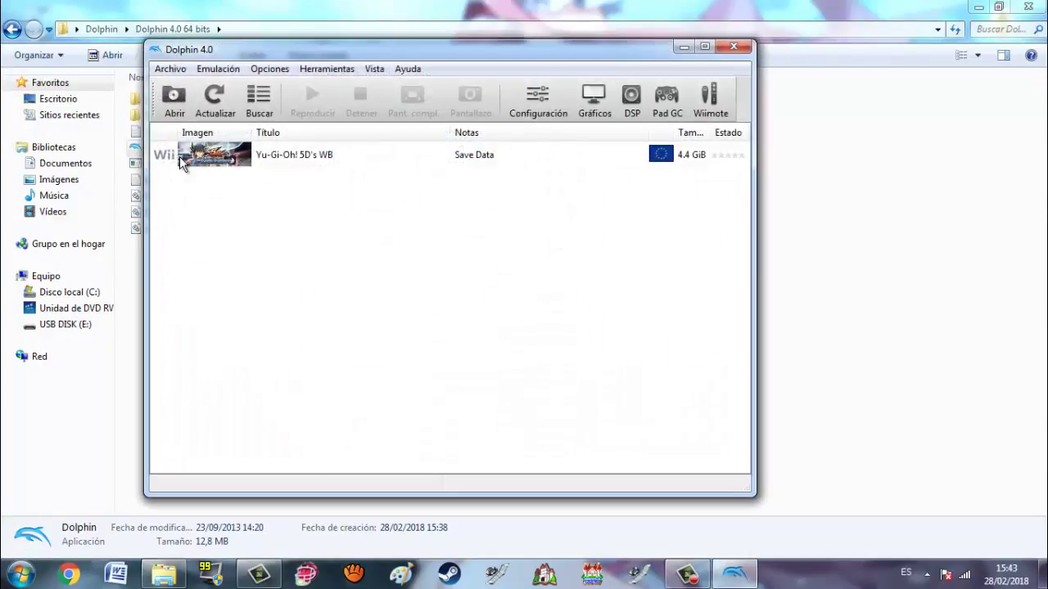
{"action": "left_click", "coordinate": [299, 164]}
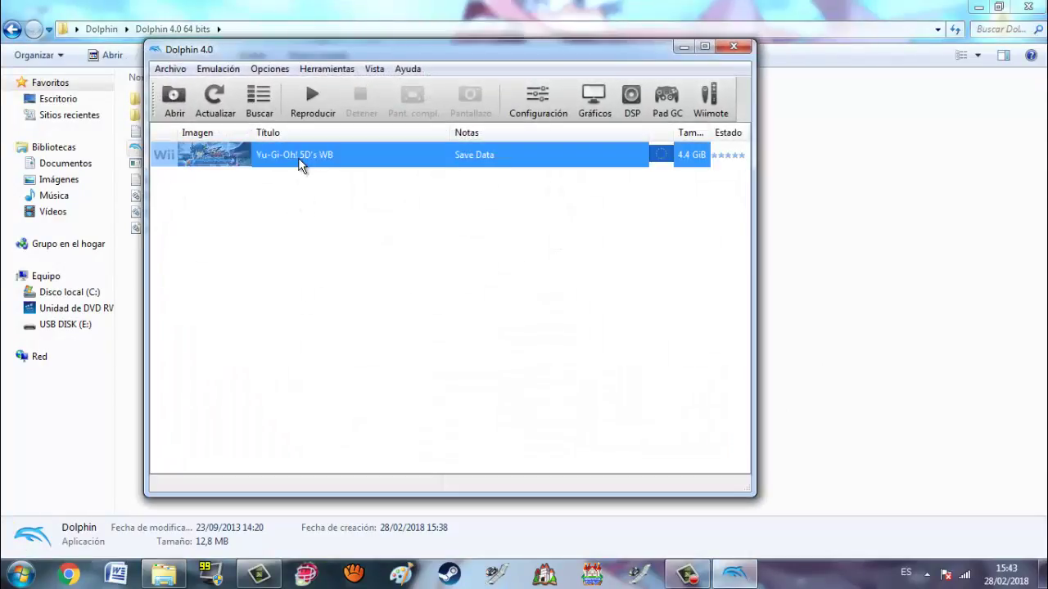
{"action": "left_click", "coordinate": [308, 233]}
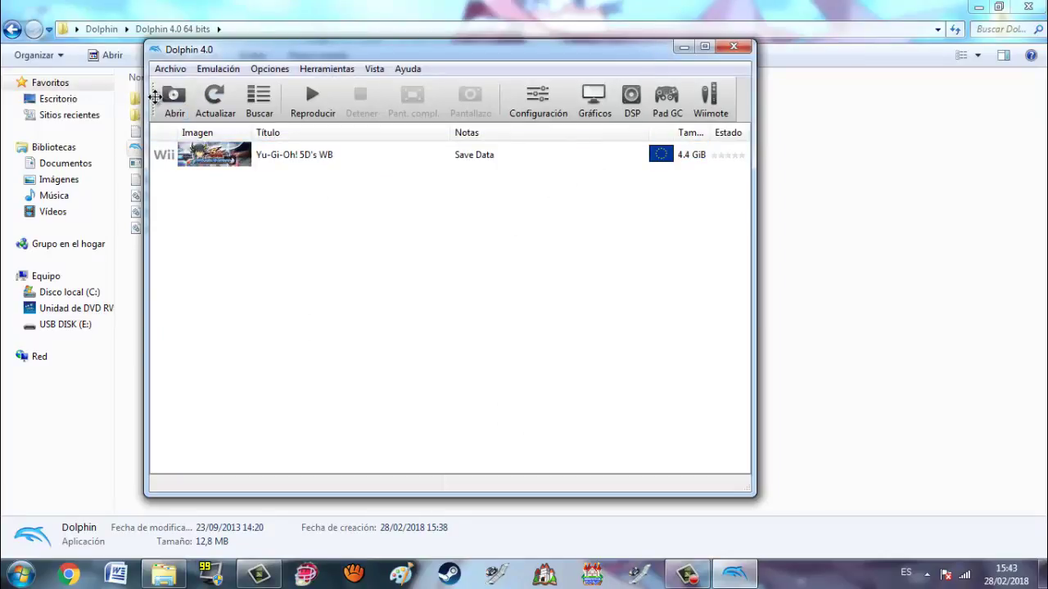
{"action": "left_click", "coordinate": [171, 70]}
{"action": "left_click", "coordinate": [170, 71]}
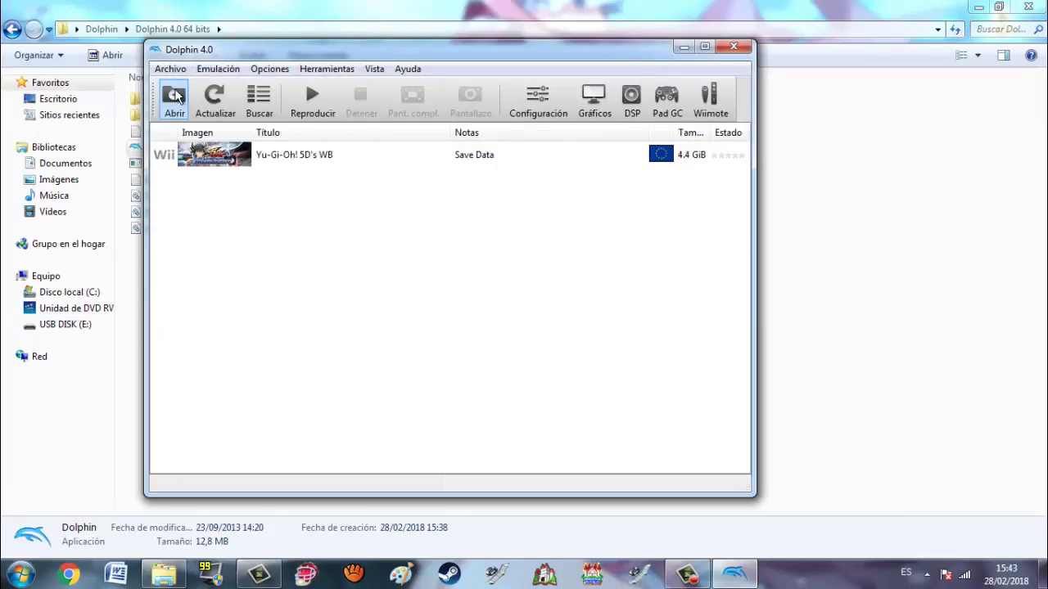
Step: Boot the Wheelie Breakers ISO from the Desktop's Yu-Gi-Oh 5D's Wheelie Breakers folder
{"action": "left_click", "coordinate": [173, 101]}
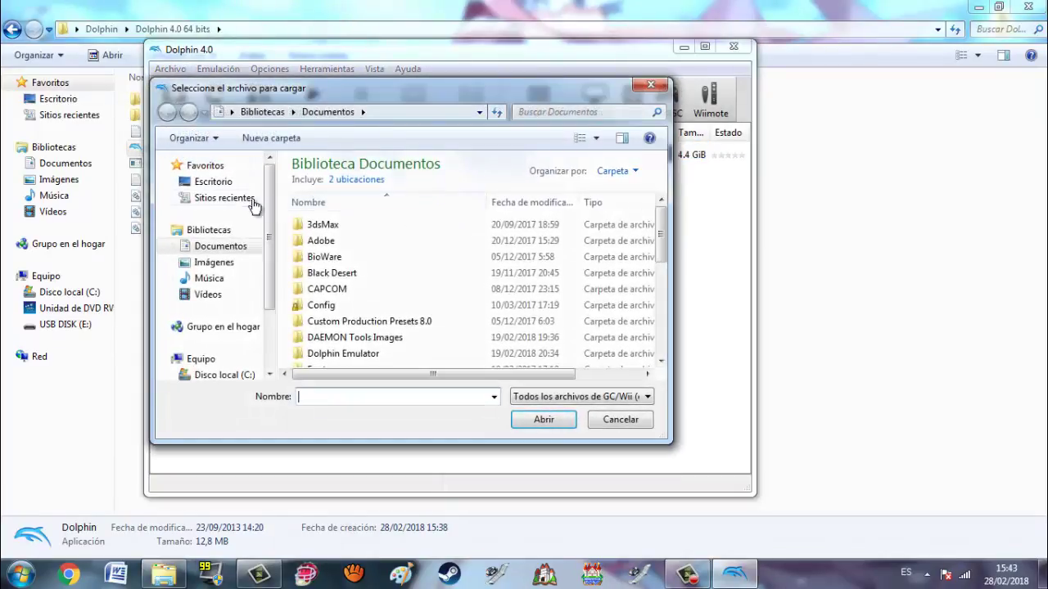
{"action": "left_click", "coordinate": [236, 185]}
{"action": "left_click_drag", "start_coordinate": [660, 185], "coordinate": [658, 300]}
{"action": "double_click", "coordinate": [382, 362]}
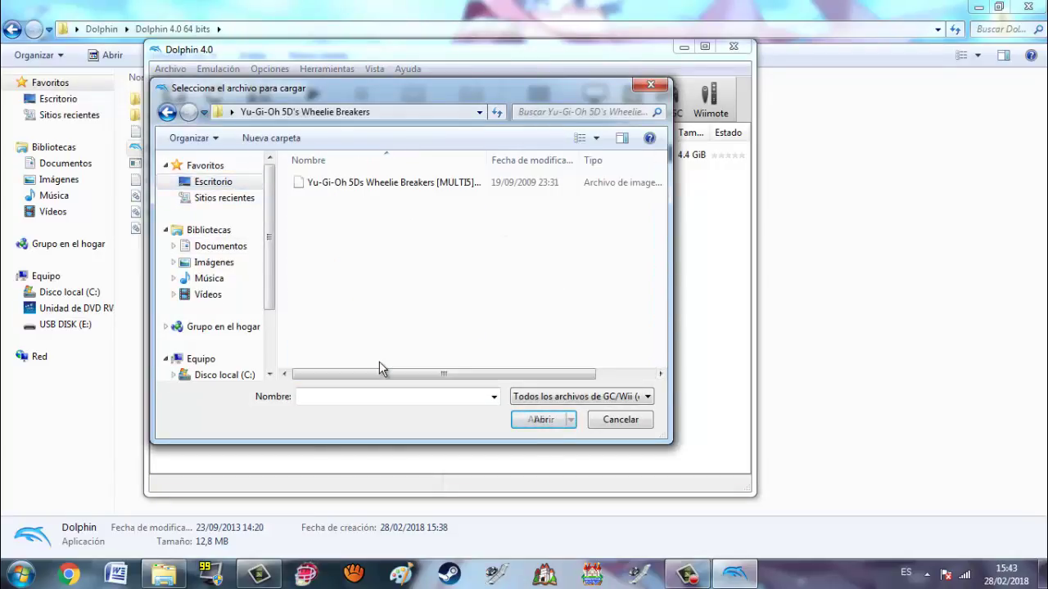
{"action": "double_click", "coordinate": [384, 182]}
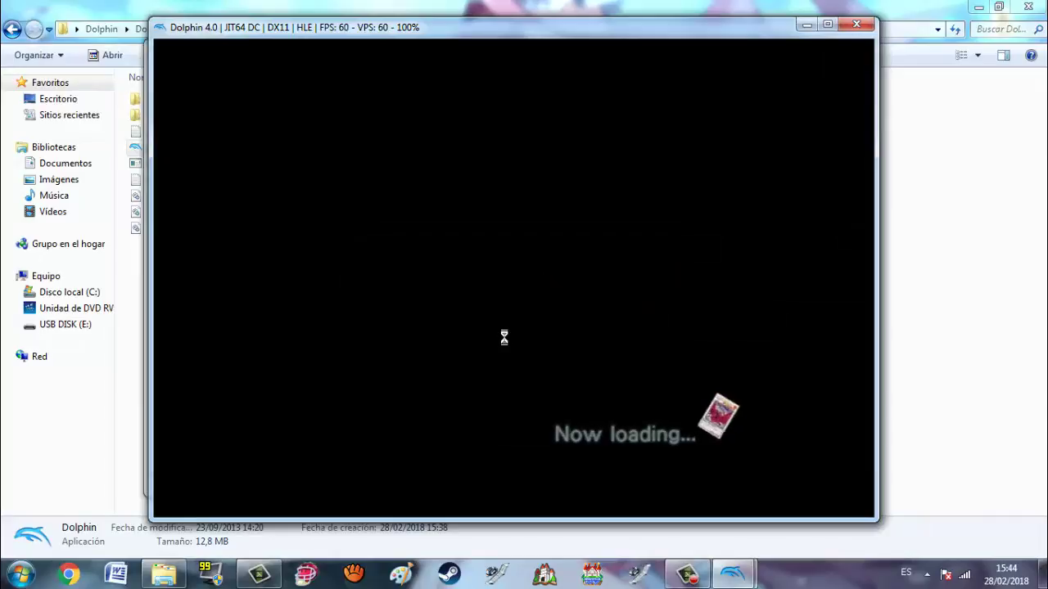
Step: Play Wheelie Breakers fullscreen, dismissing the HOME Menu and starting from the title screen
{"action": "key", "text": "alt+Return"}
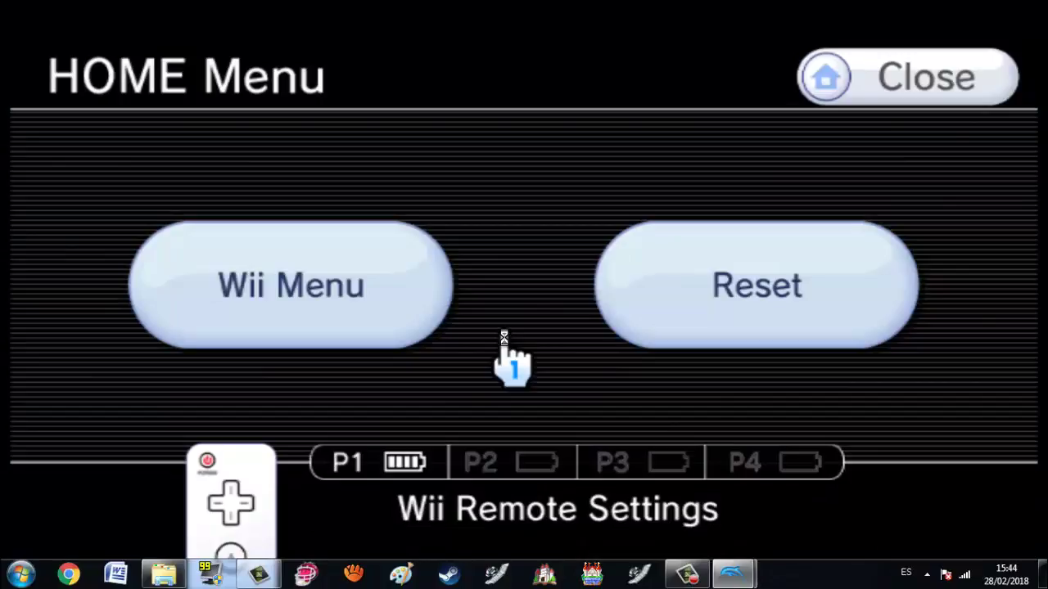
{"action": "key", "text": "Return"}
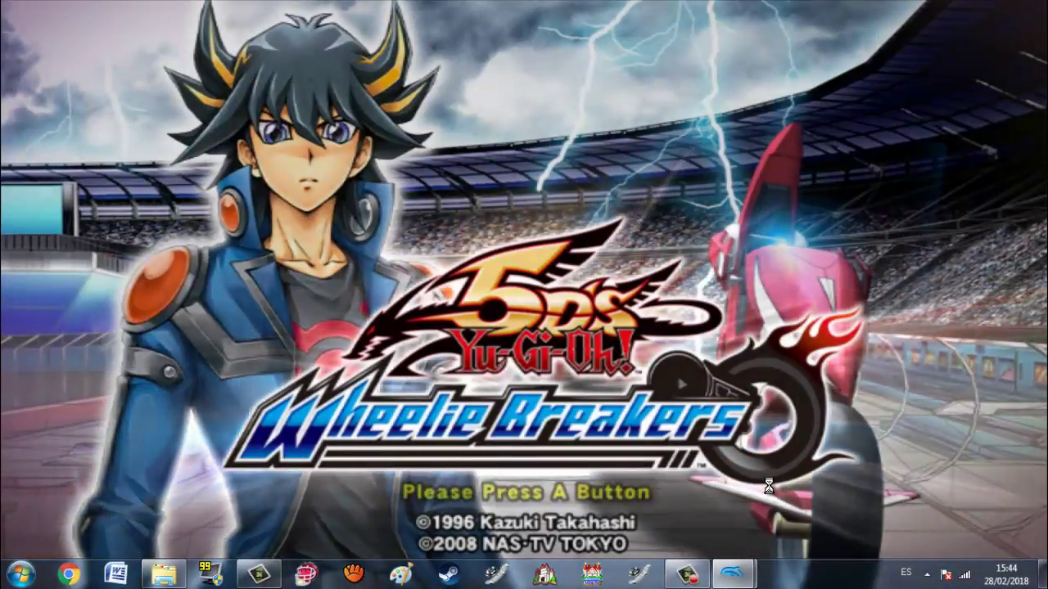
{"action": "left_click", "coordinate": [768, 486]}
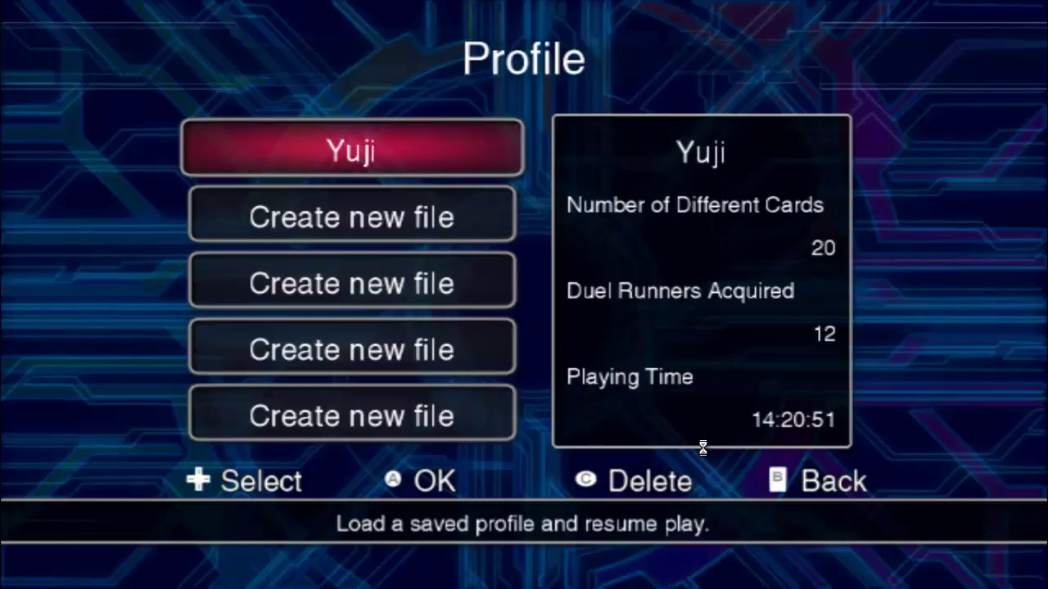
Step: Stop emulation with Esc and Sí, close Dolphin, and return to the parent Dolphin folder
{"action": "key", "text": "Escape"}
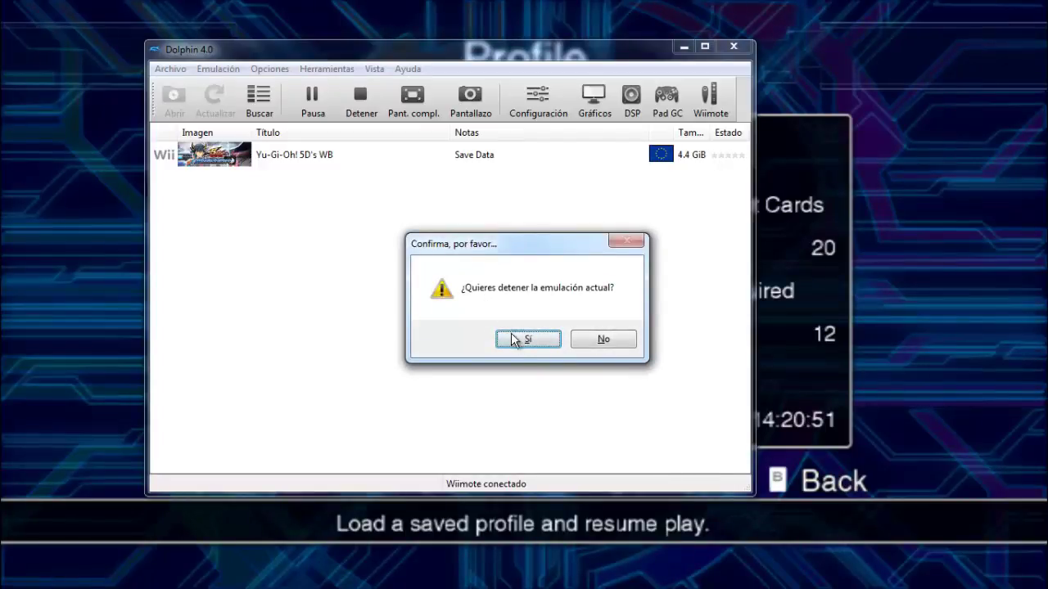
{"action": "left_click", "coordinate": [518, 341]}
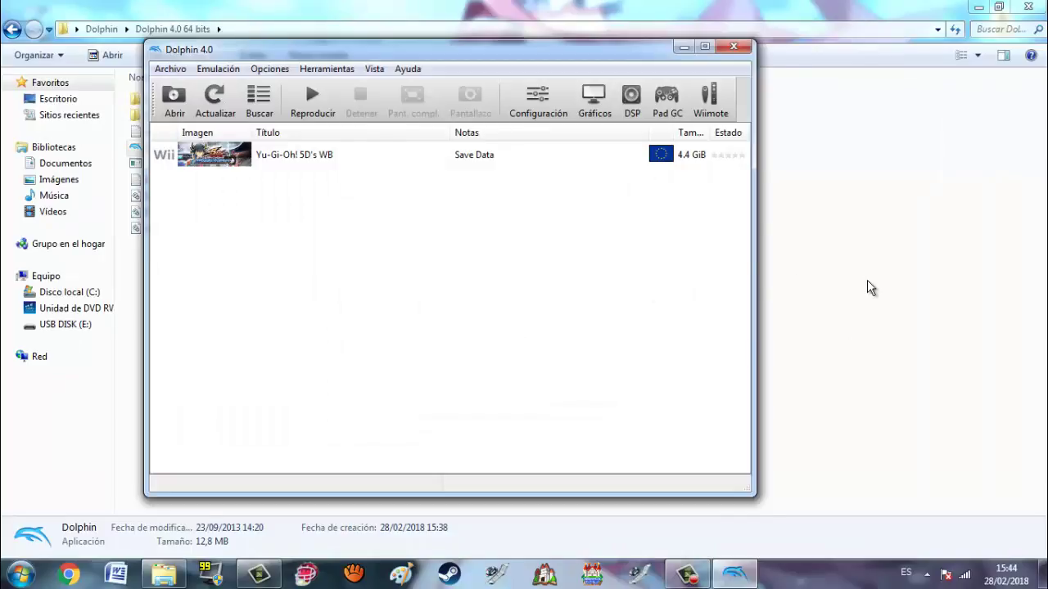
{"action": "key", "text": "alt+F4"}
{"action": "key", "text": "BackSpace"}
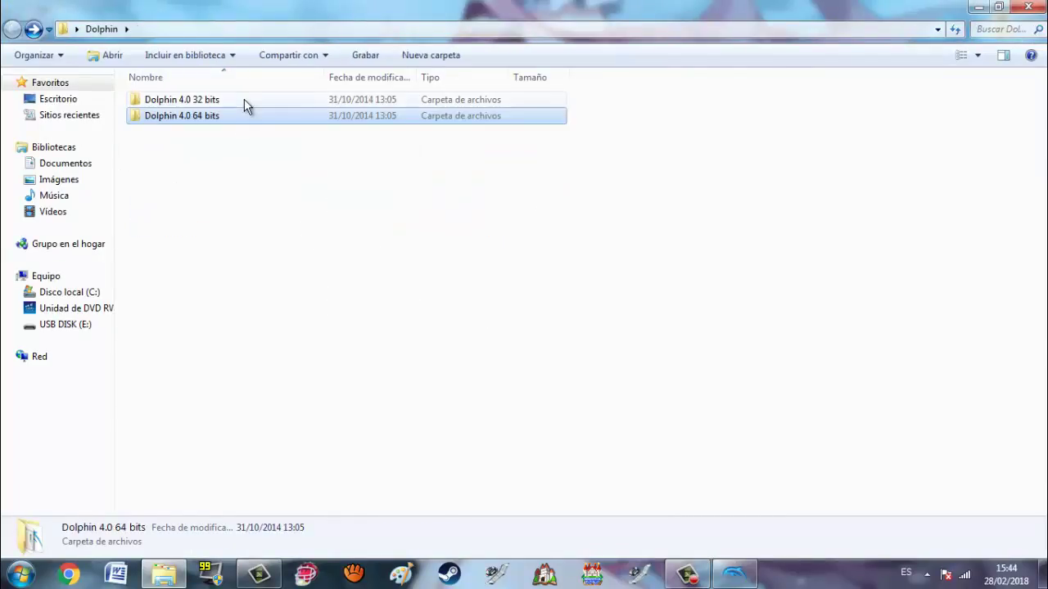
Step: Launch the Dolphin 4.0 32-bit build, load the Wheelie Breakers ISO, then stop emulation
{"action": "double_click", "coordinate": [243, 99]}
{"action": "double_click", "coordinate": [199, 147]}
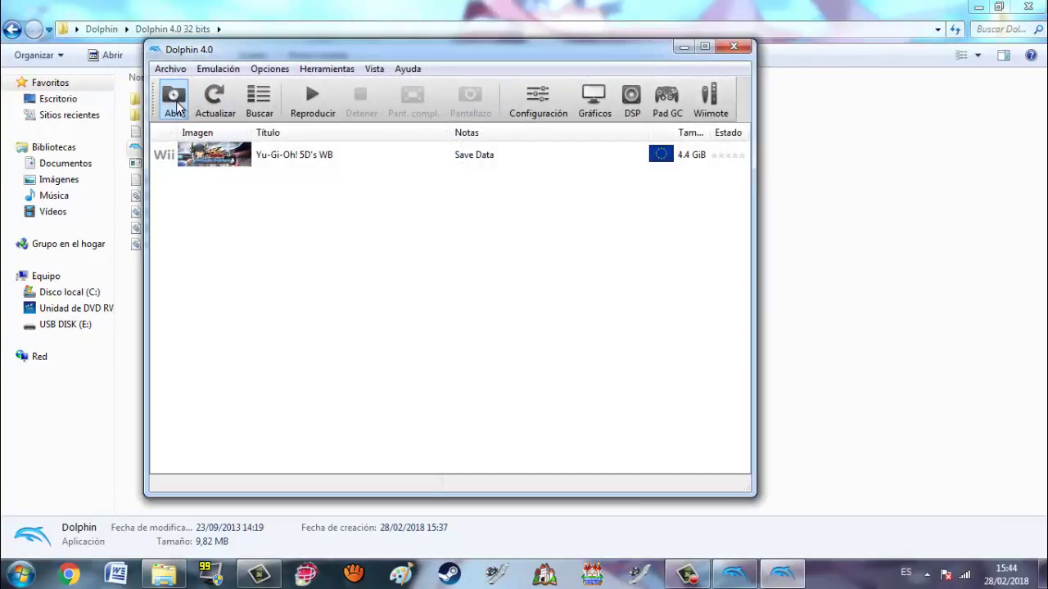
{"action": "key", "text": "ctrl+o"}
{"action": "double_click", "coordinate": [340, 179]}
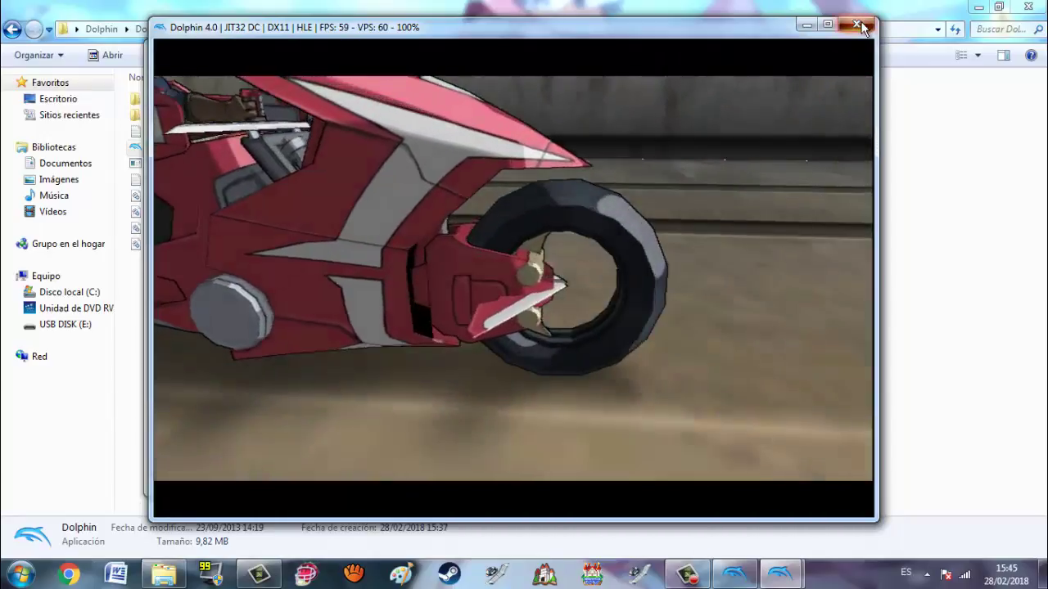
{"action": "left_click", "coordinate": [862, 27]}
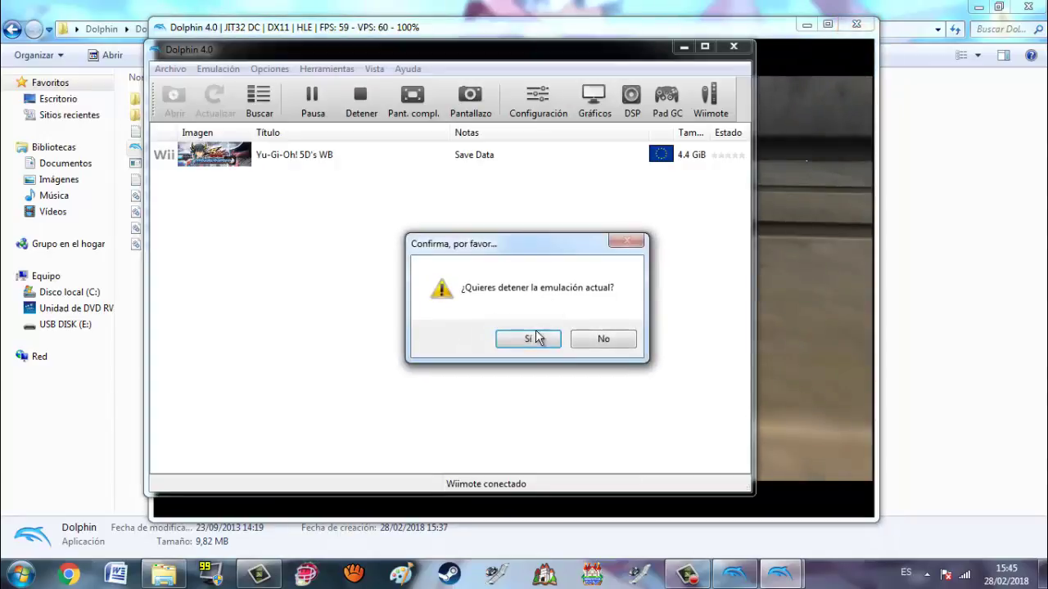
{"action": "left_click", "coordinate": [530, 342]}
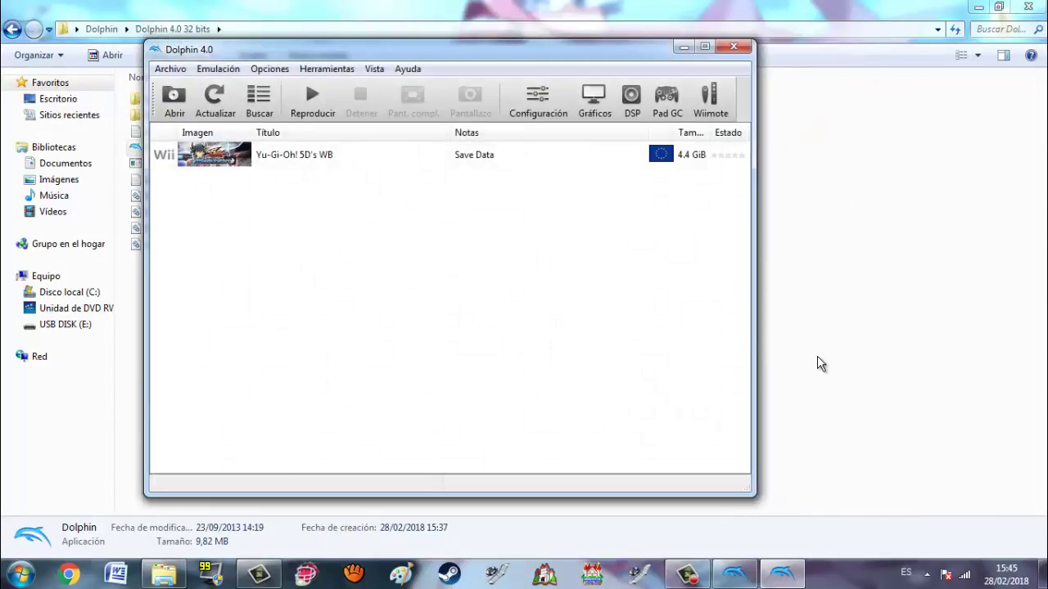
Step: Bring the Dolphin game list window back to the front
{"action": "left_click", "coordinate": [819, 358]}
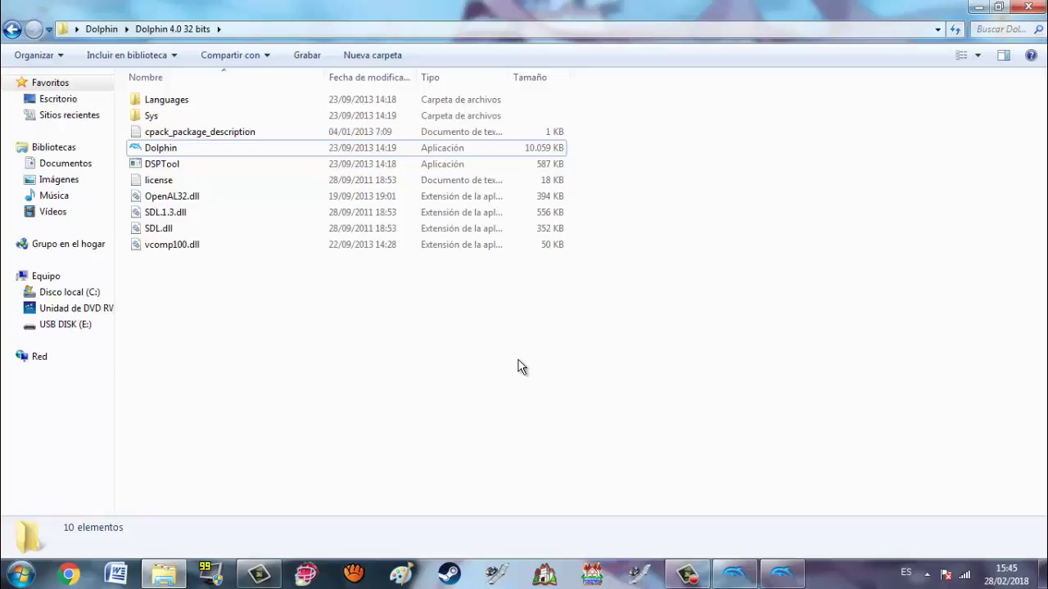
{"action": "key", "text": "alt+Tab"}
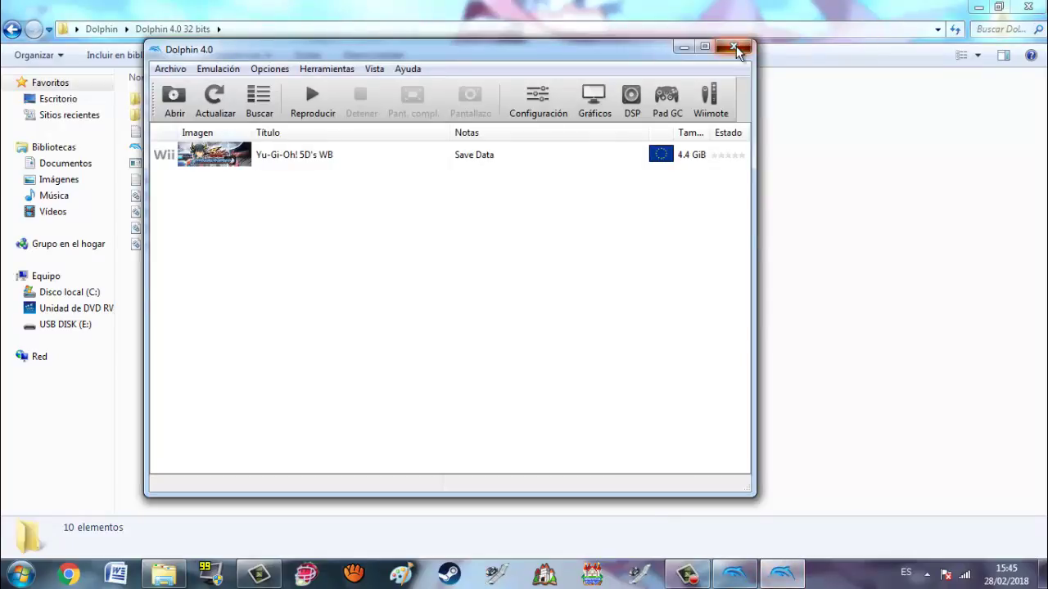
{"action": "left_click", "coordinate": [735, 46]}
{"action": "left_click", "coordinate": [734, 573]}
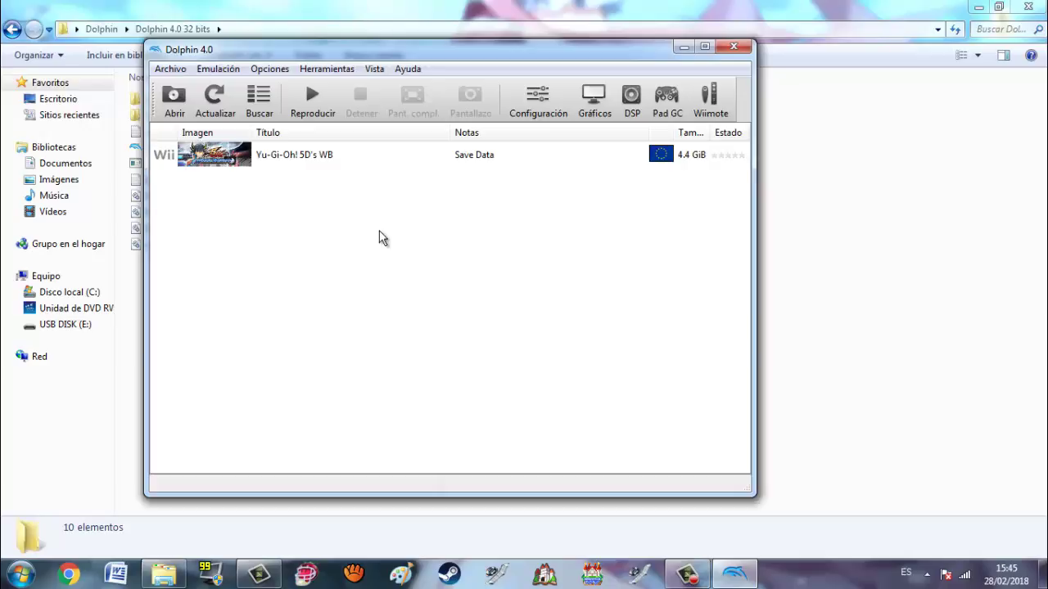
Step: Browse the Interfaz, Audio, Gamecube, Wii and Directorios configuration tabs, then open Gráficos settings
{"action": "left_click", "coordinate": [534, 105]}
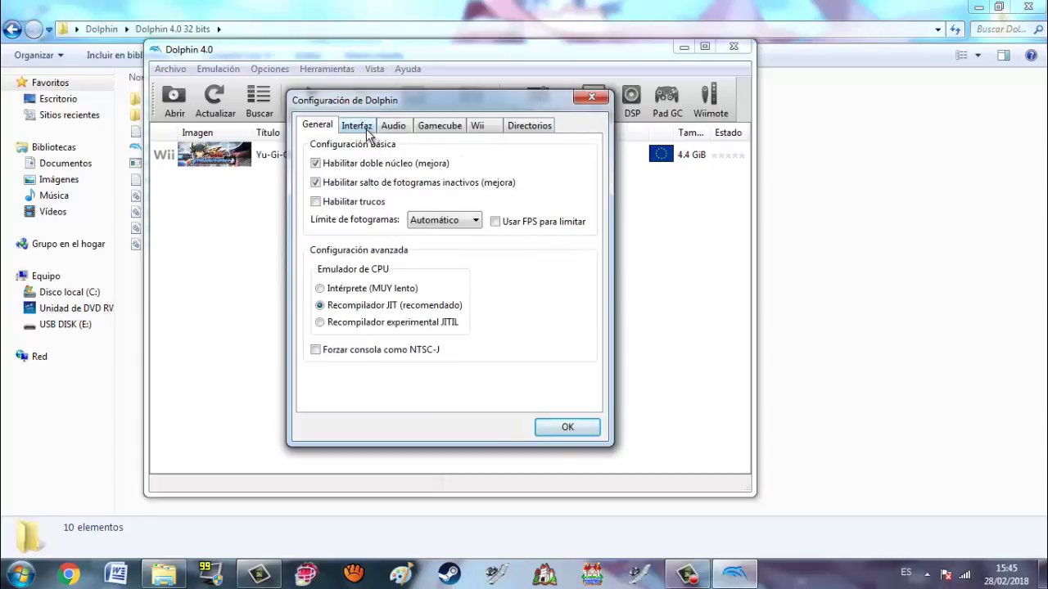
{"action": "left_click", "coordinate": [368, 131]}
{"action": "left_click", "coordinate": [393, 129]}
{"action": "left_click", "coordinate": [436, 130]}
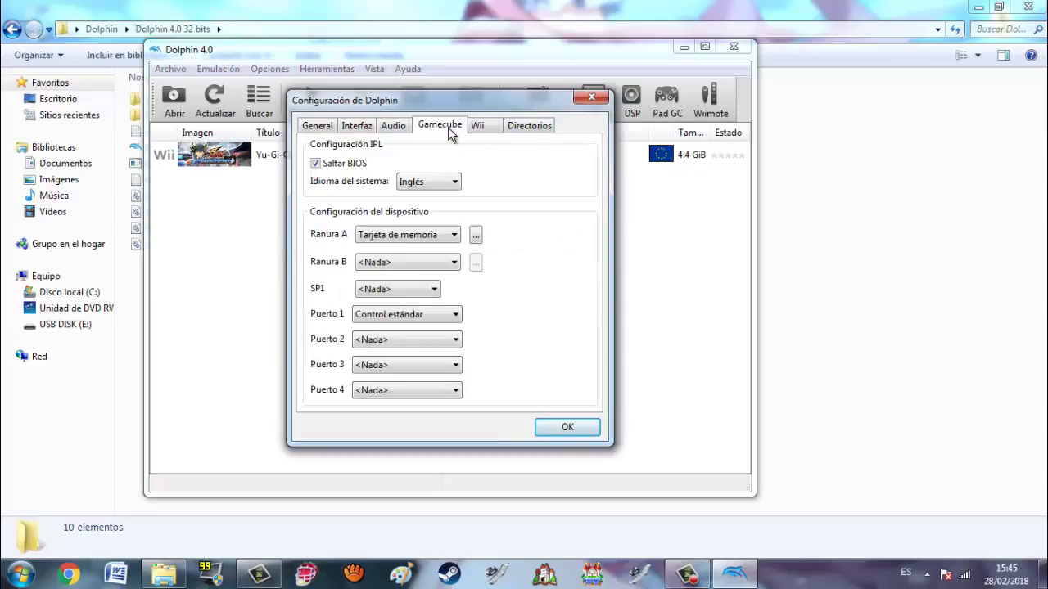
{"action": "left_click", "coordinate": [480, 131]}
{"action": "left_click", "coordinate": [524, 127]}
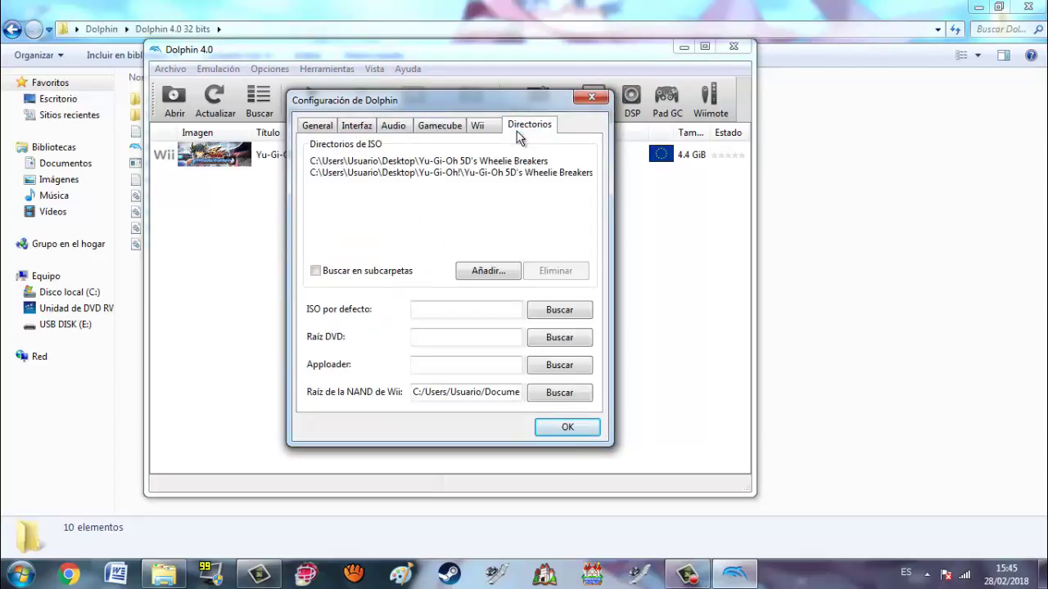
{"action": "left_click", "coordinate": [591, 97]}
{"action": "left_click", "coordinate": [598, 100]}
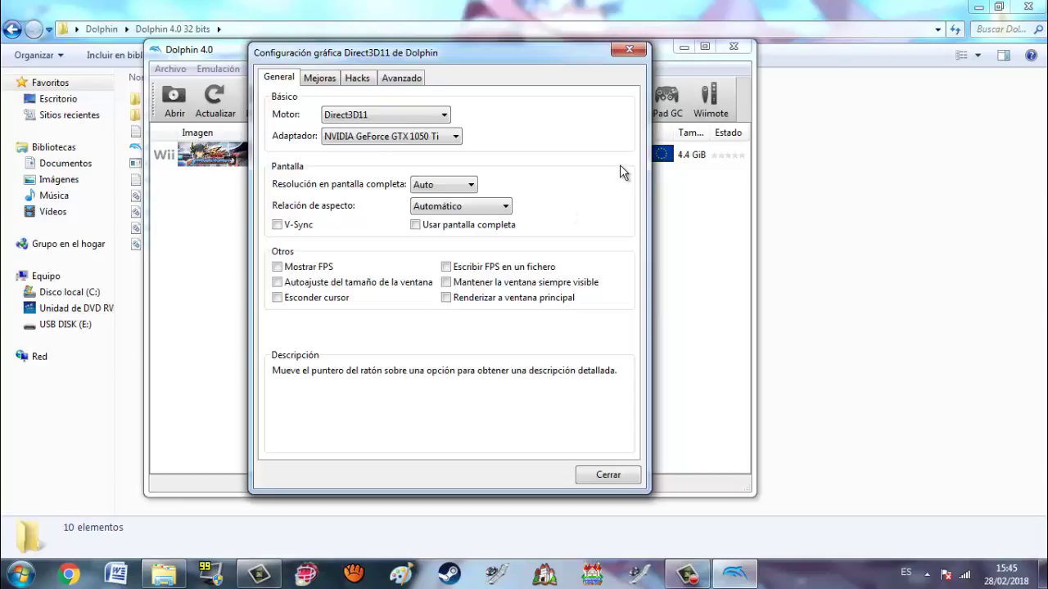
Step: Set the graphics Motor to Direct3D9 (deprecated) and close the graphics settings
{"action": "mouse_move", "coordinate": [392, 121]}
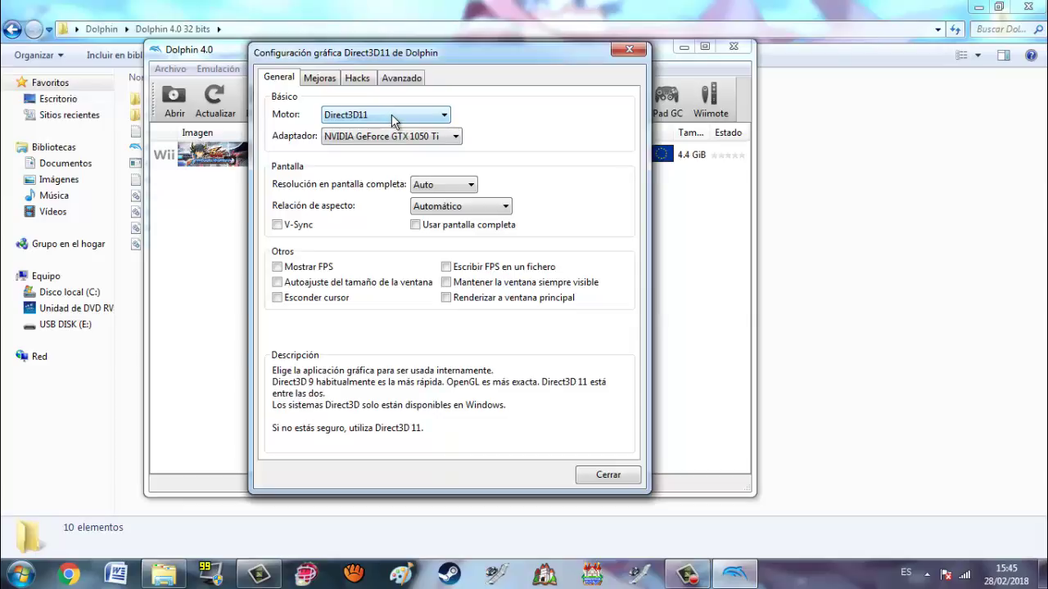
{"action": "left_click", "coordinate": [392, 114]}
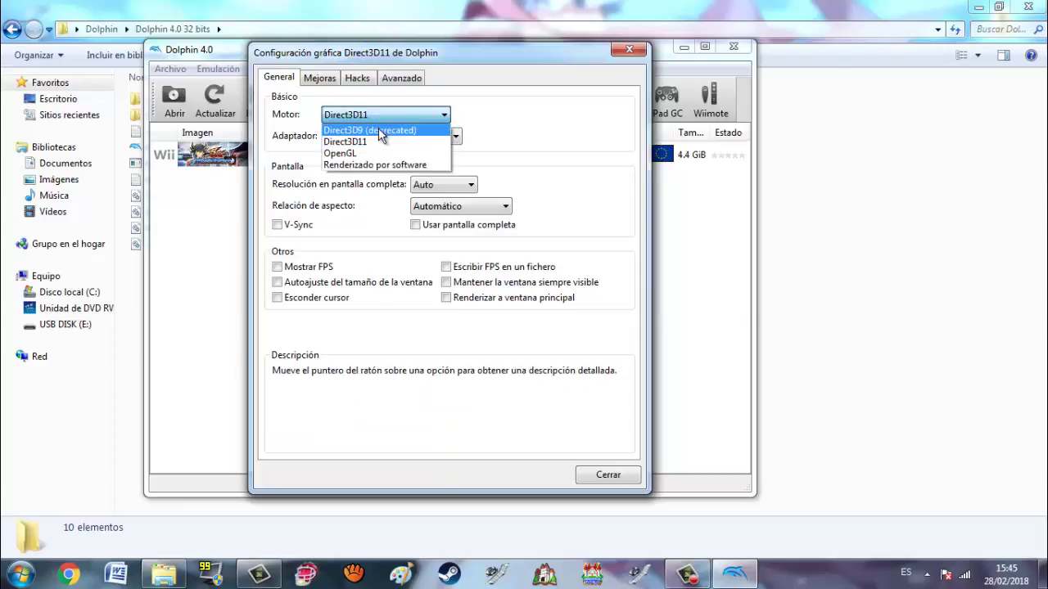
{"action": "left_click", "coordinate": [379, 131]}
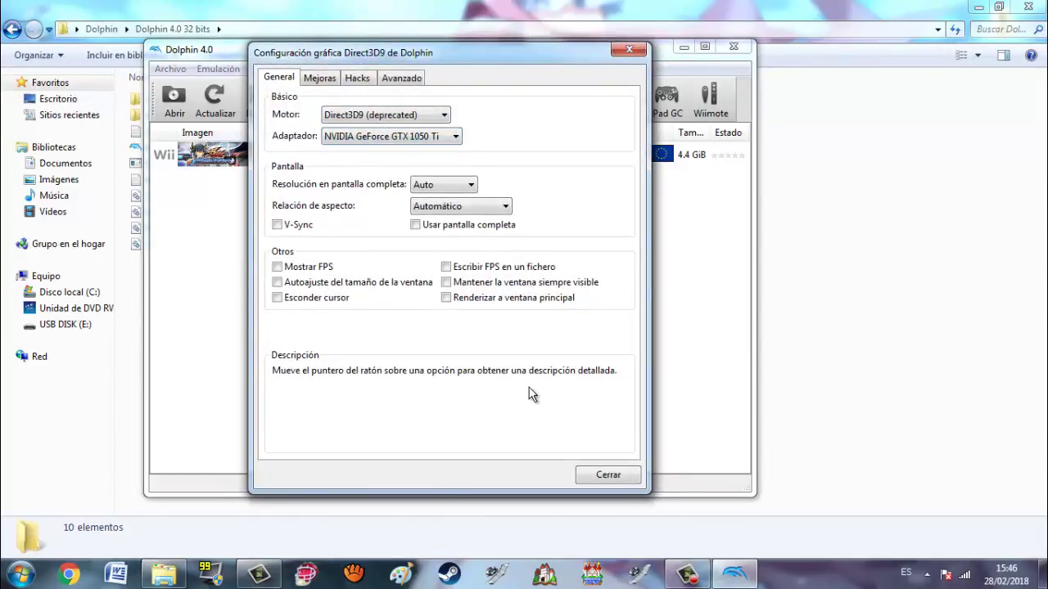
{"action": "left_click", "coordinate": [606, 475]}
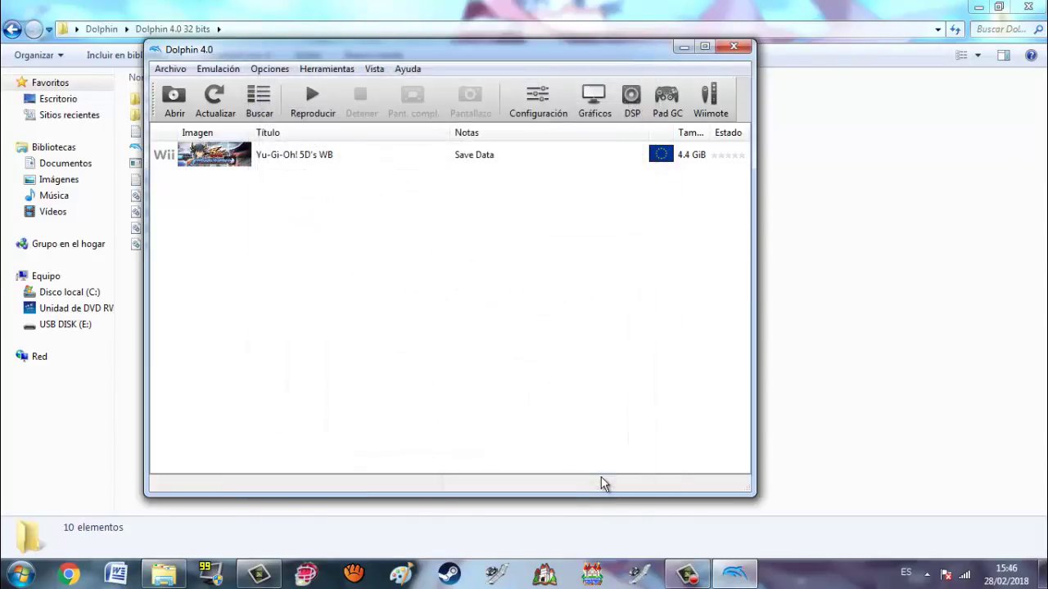
Step: Load the Wheelie Breakers ISO again to run it under Direct3D9
{"action": "left_click", "coordinate": [180, 110]}
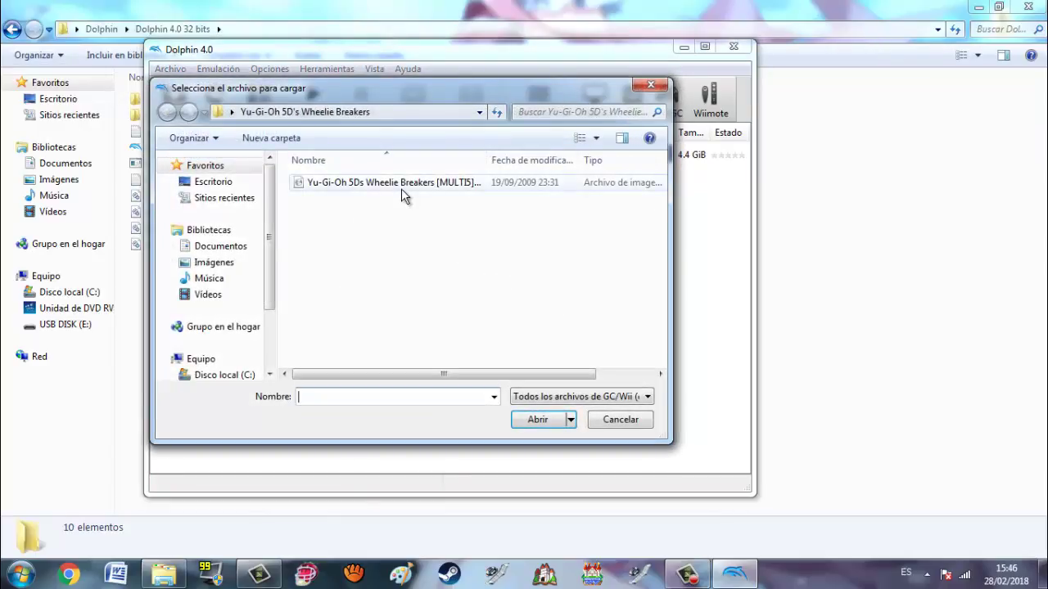
{"action": "left_click", "coordinate": [401, 190]}
{"action": "double_click", "coordinate": [401, 185]}
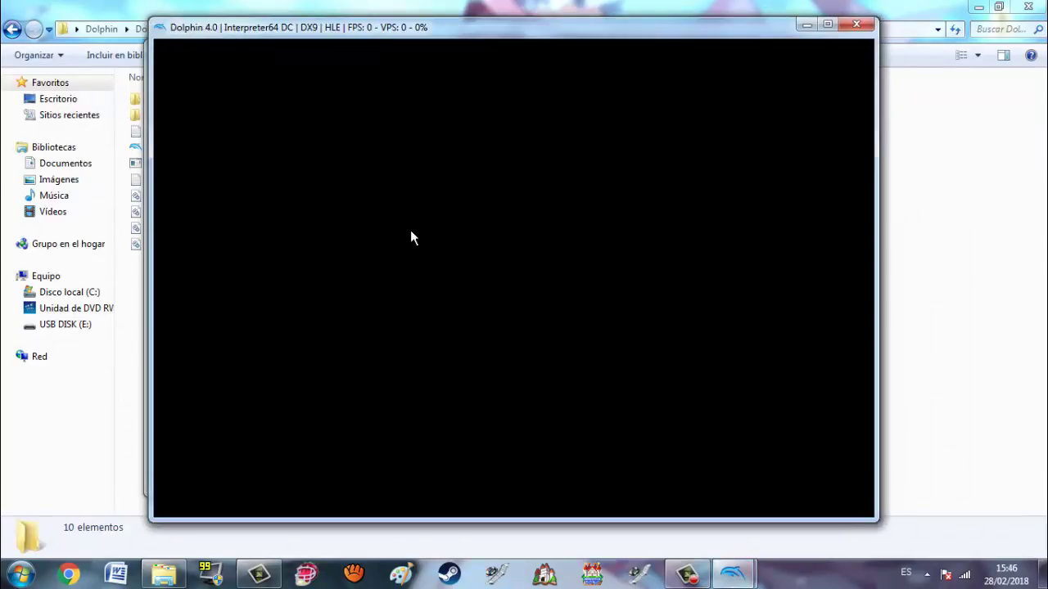